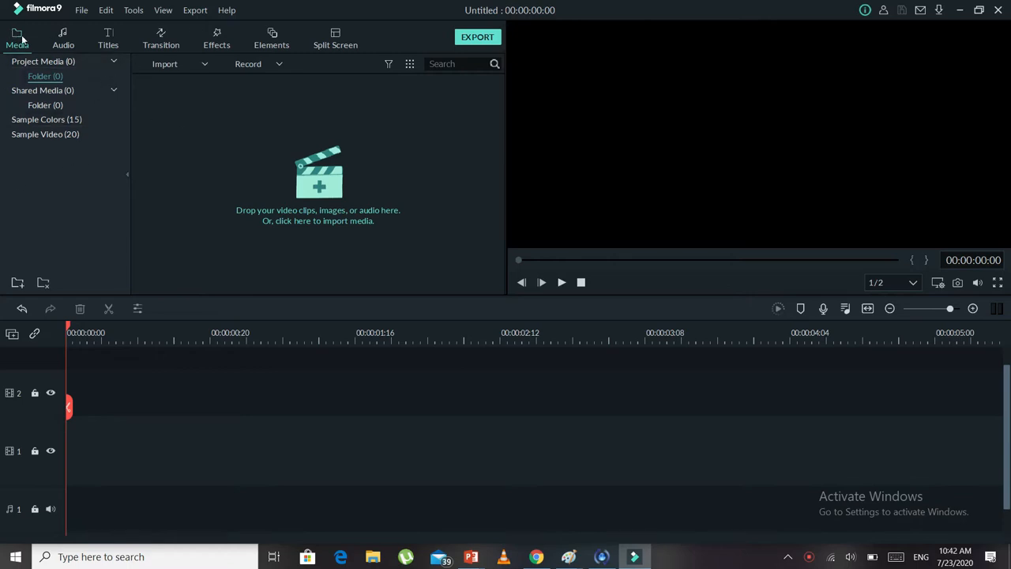
Step: Place the Black sample color on video track 1 and the Default Title above it on track 2, both at the start
click(50, 121)
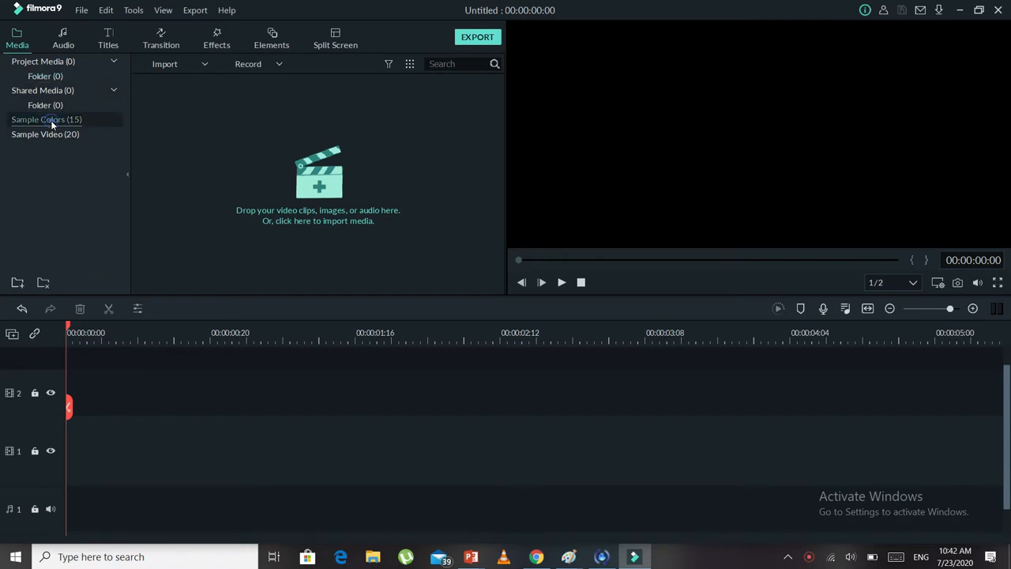
drag(223, 139, 64, 457)
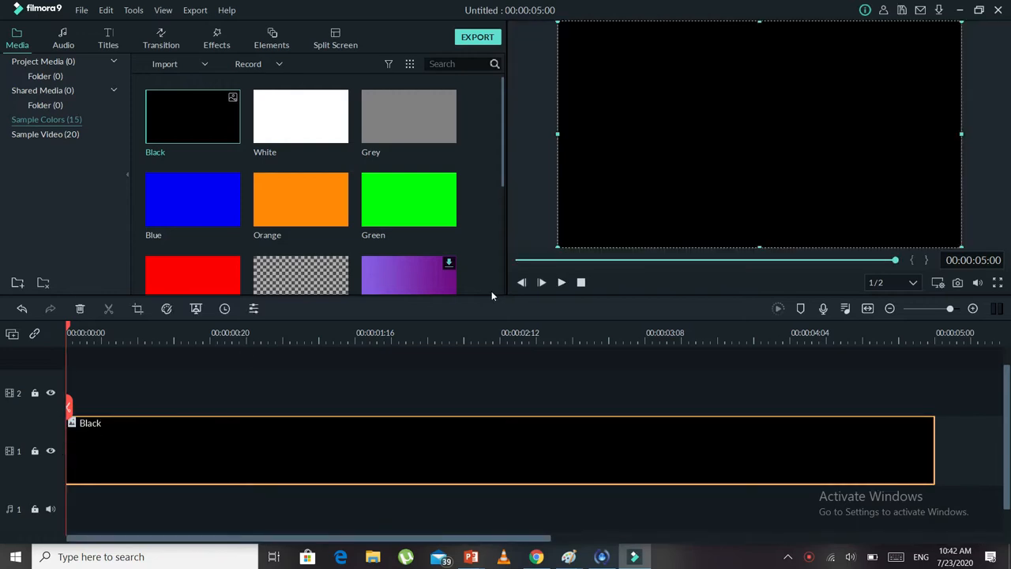
click(109, 44)
drag(222, 285, 77, 393)
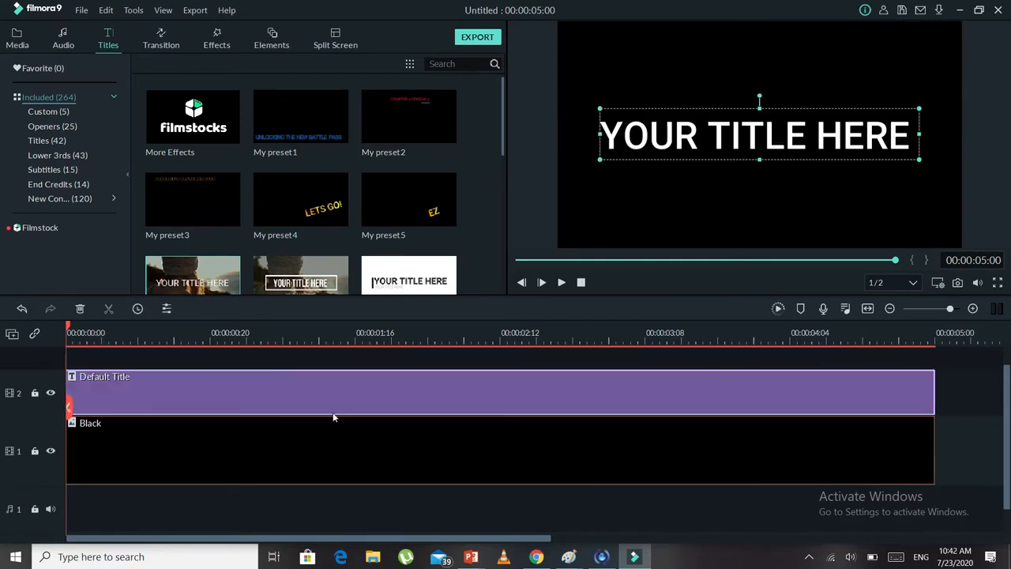
Step: Replace the default title's text with "TUTORIAL"
double_click(362, 394)
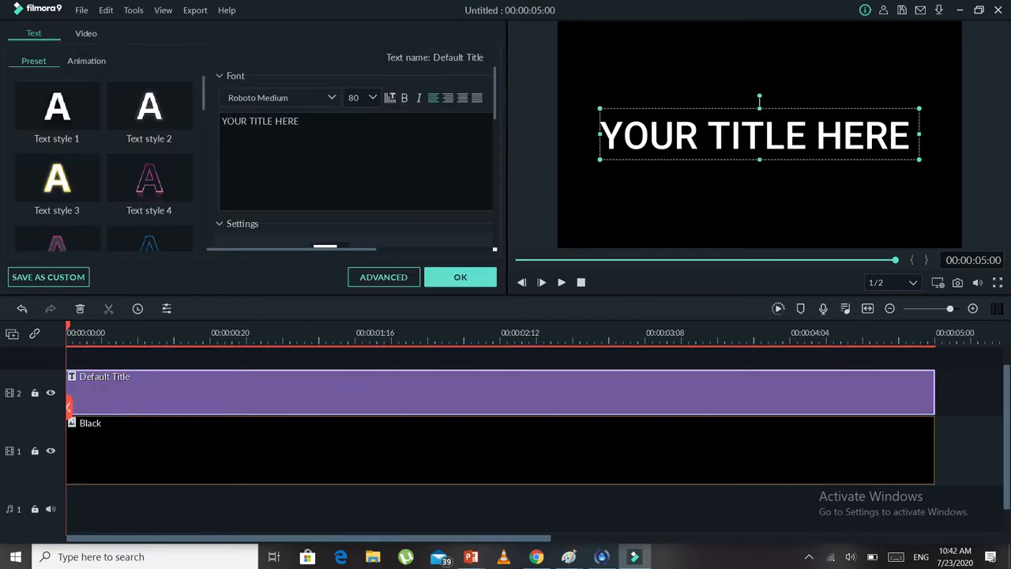
click(316, 127)
key(BackSpace)
key(BackSpace)
key(BackSpace)
key(BackSpace)
key(BackSpace)
key(BackSpace)
key(BackSpace)
key(BackSpace)
key(BackSpace)
key(BackSpace)
key(BackSpace)
key(BackSpace)
key(BackSpace)
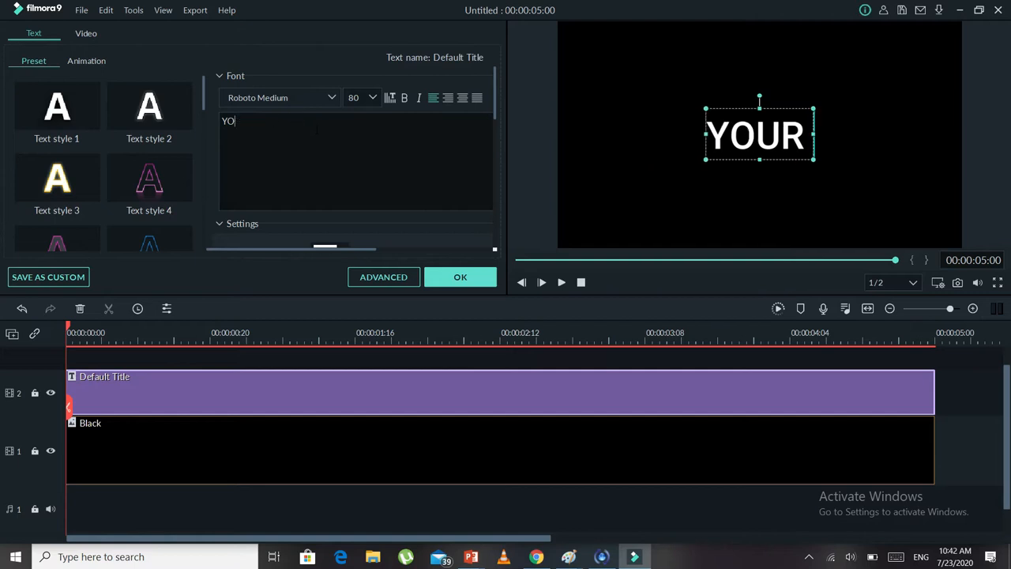
key(BackSpace)
key(BackSpace)
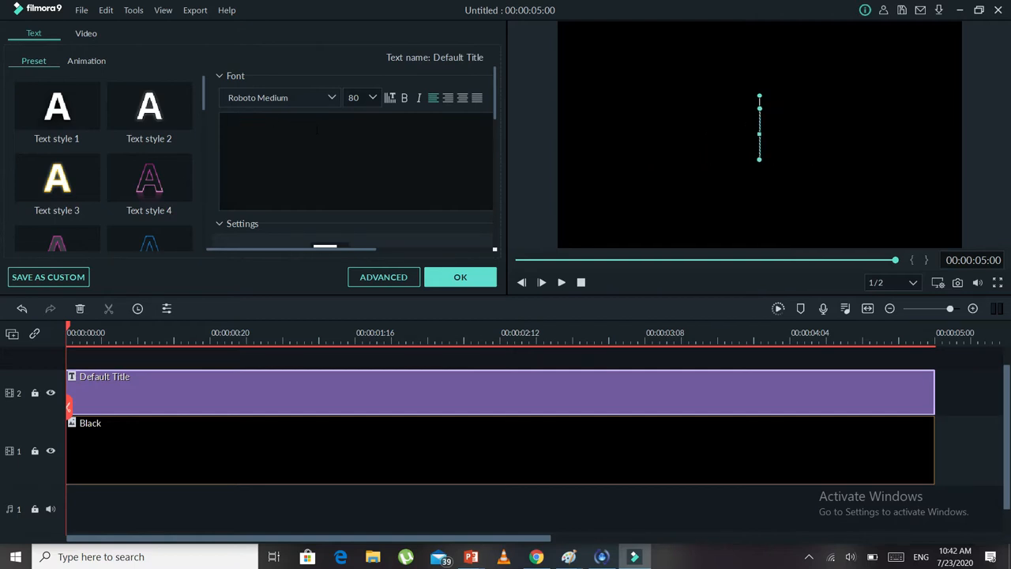
text(T)
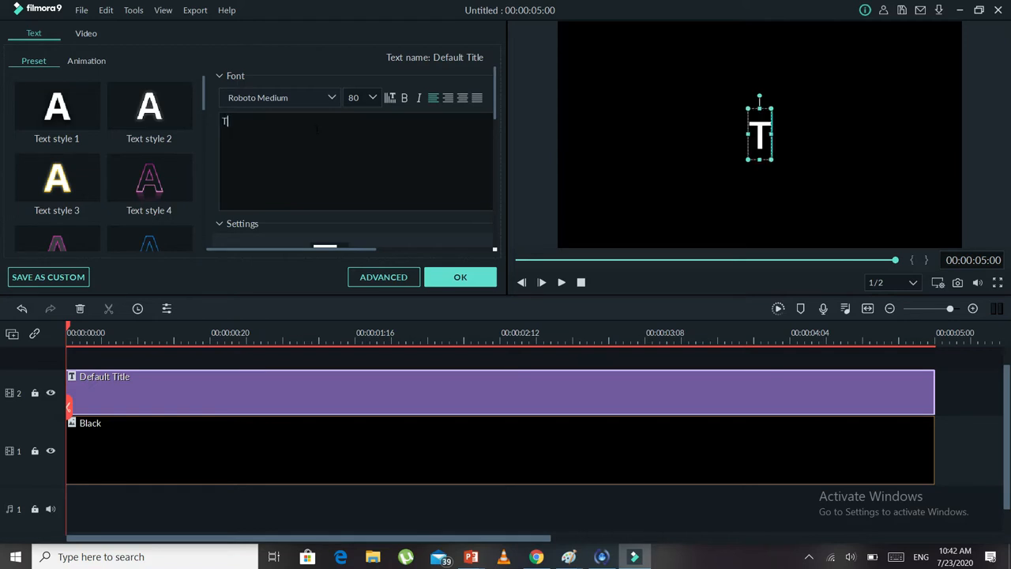
text(UTORI)
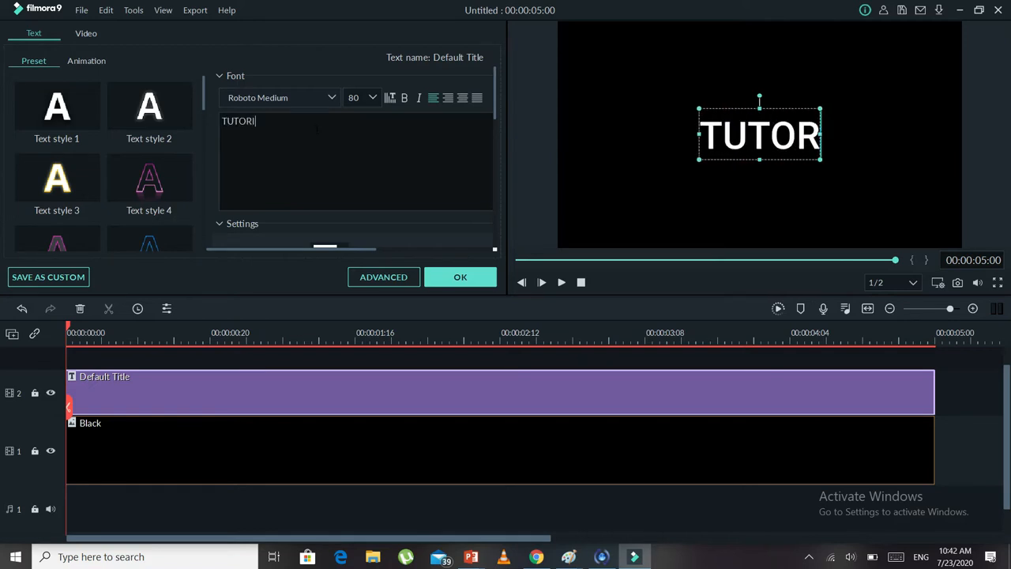
text(AL)
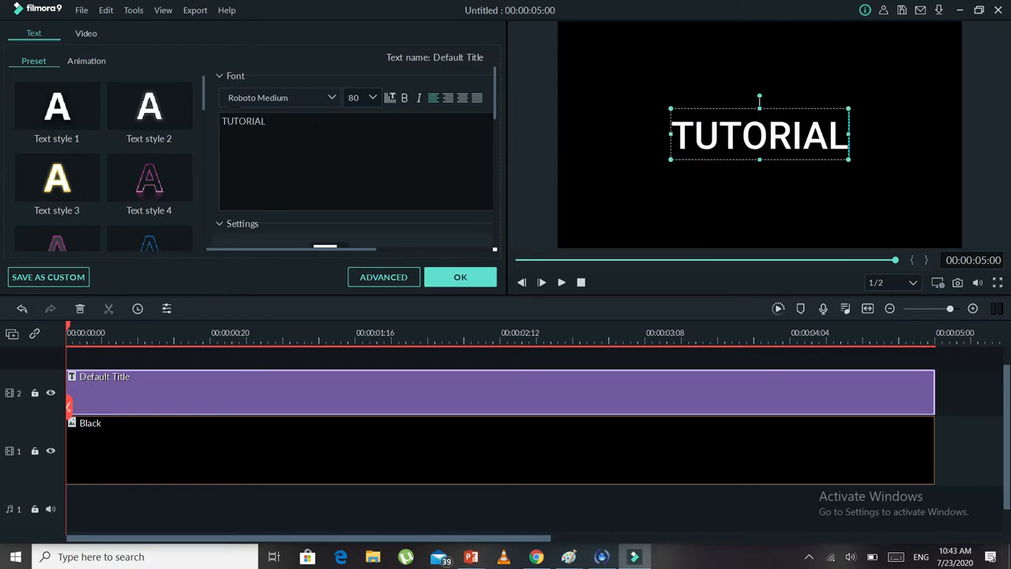
Step: Set the title's font to Impact at size 150 and confirm the text changes
click(287, 95)
key(BackSpace)
text(I)
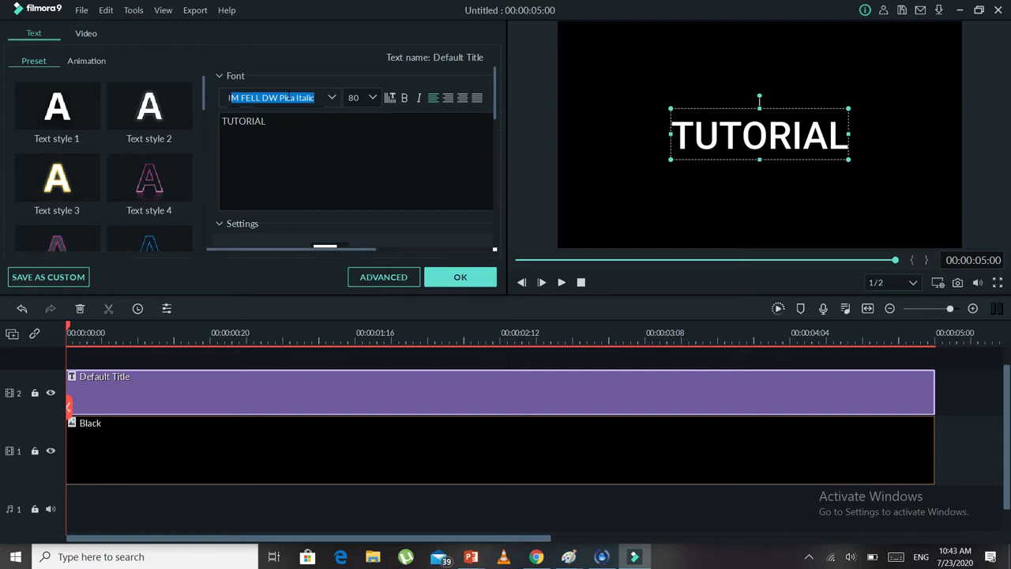
text(mpact)
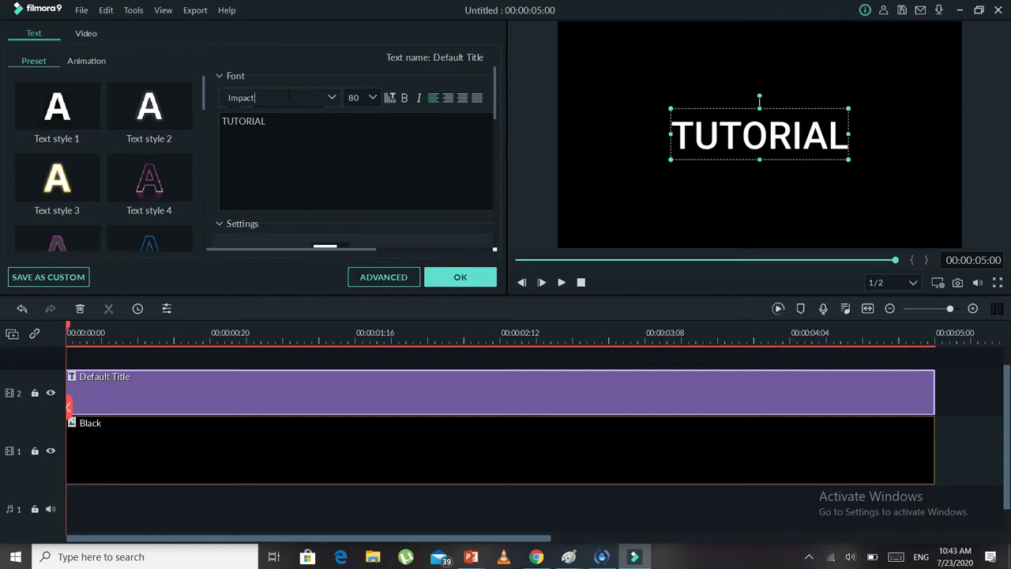
key(Return)
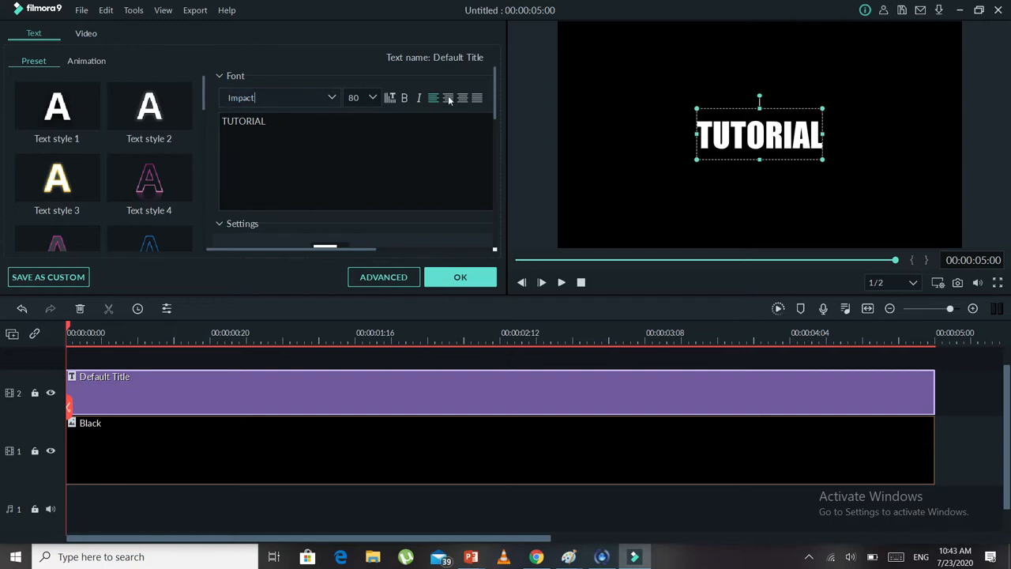
click(373, 97)
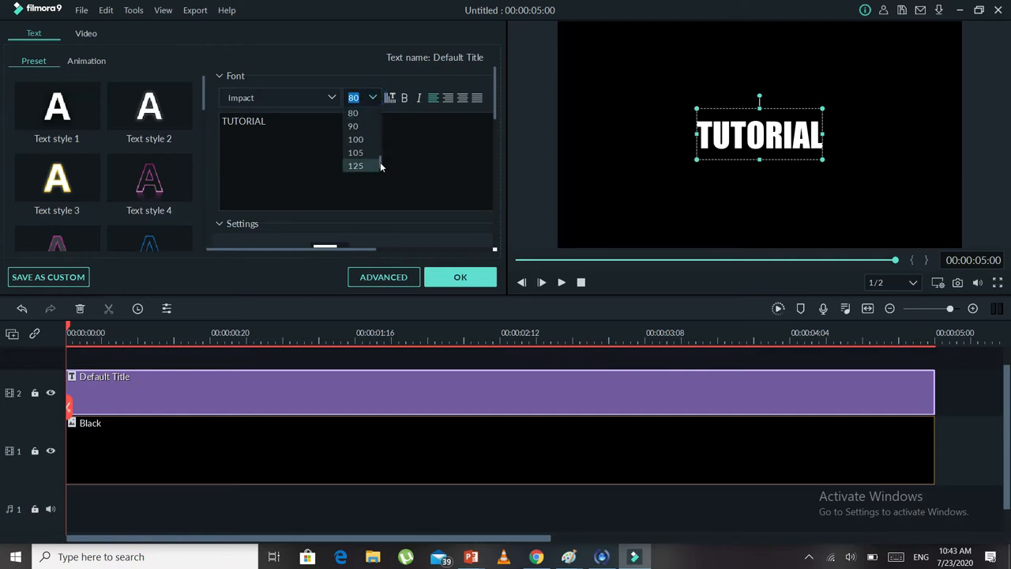
scroll(376, 158, down, 1)
click(360, 165)
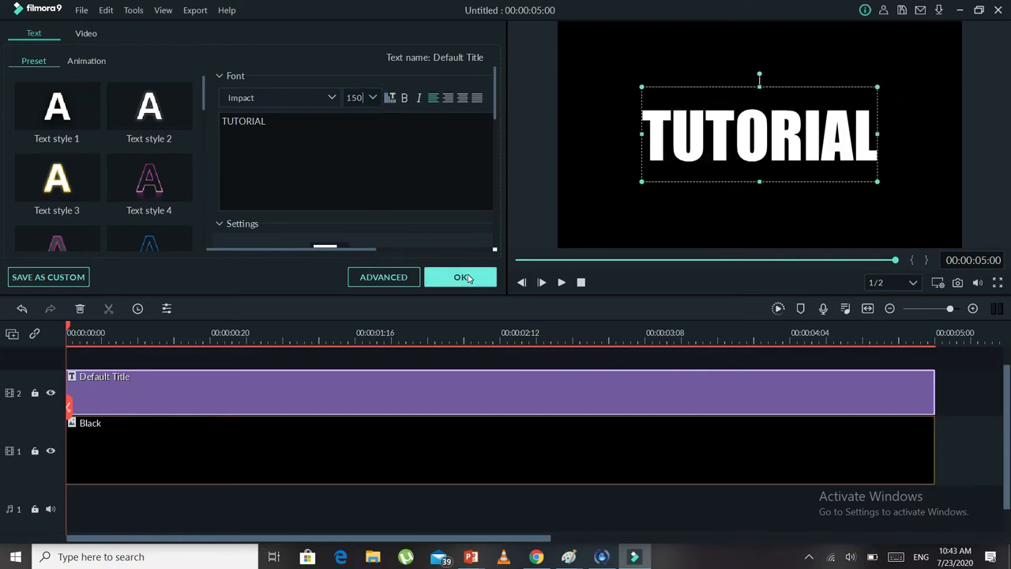
click(463, 277)
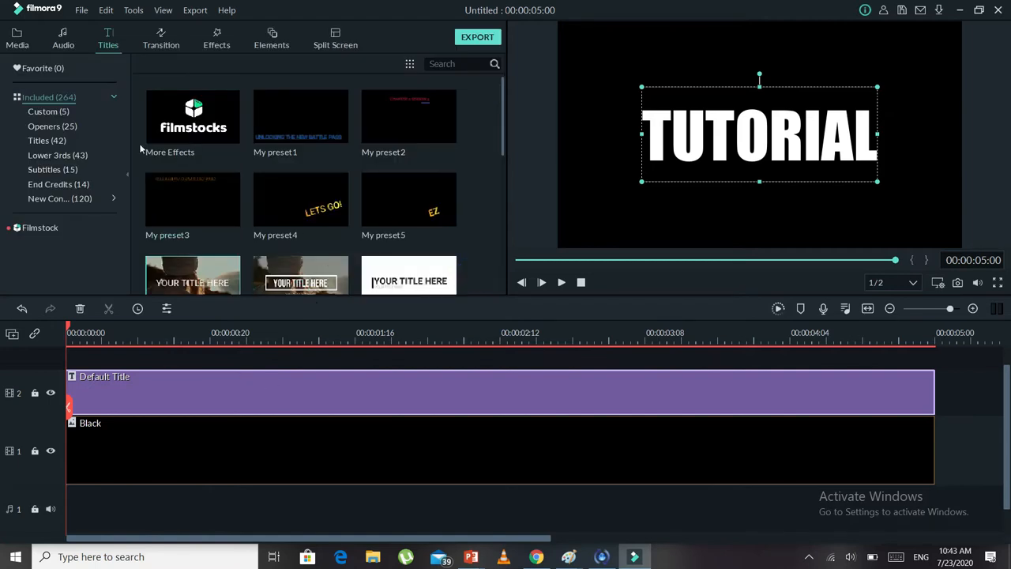
Step: Take a snapshot of the title frame, then delete both the title and the black clip from the timeline
click(16, 37)
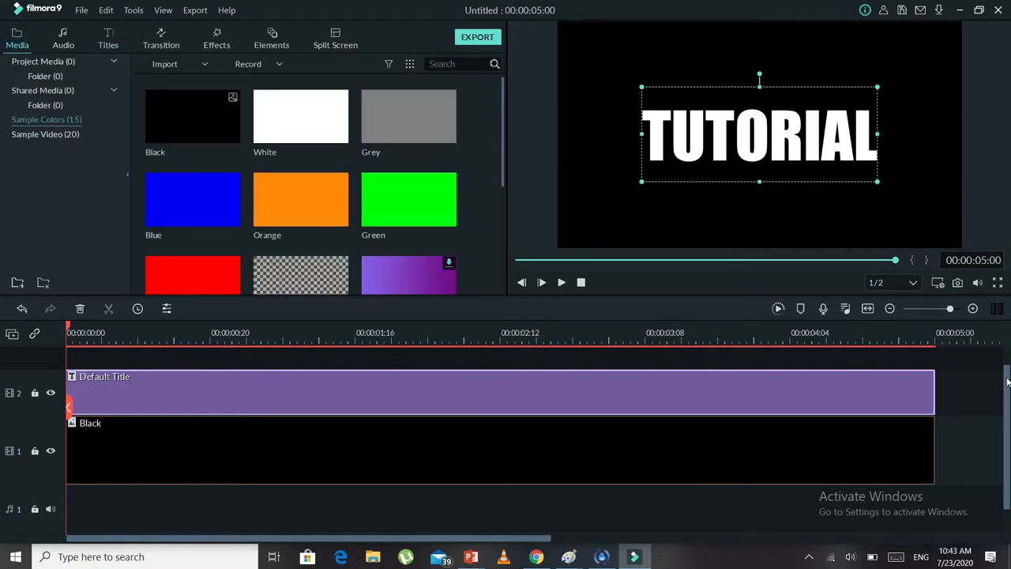
click(957, 283)
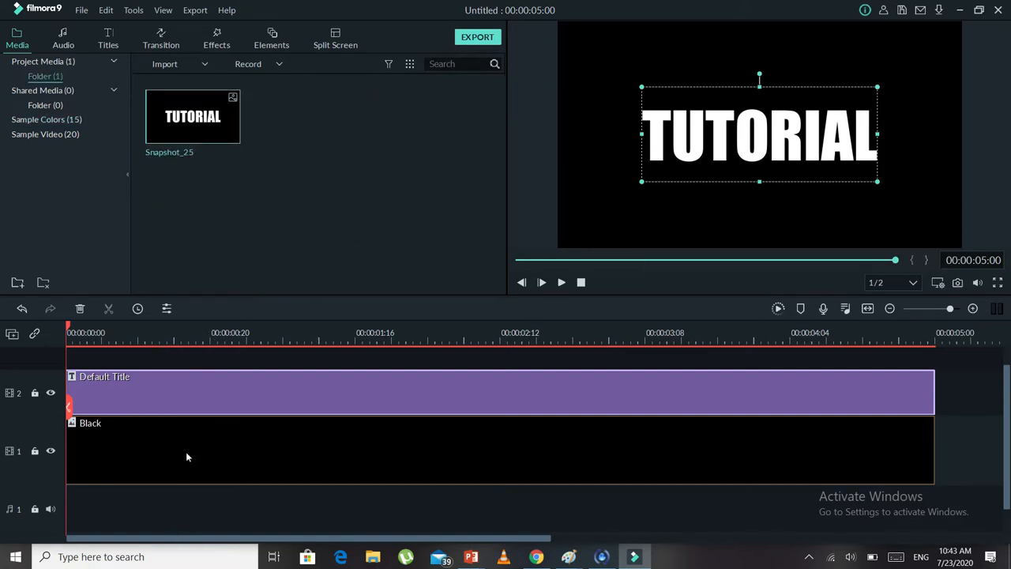
click(186, 363)
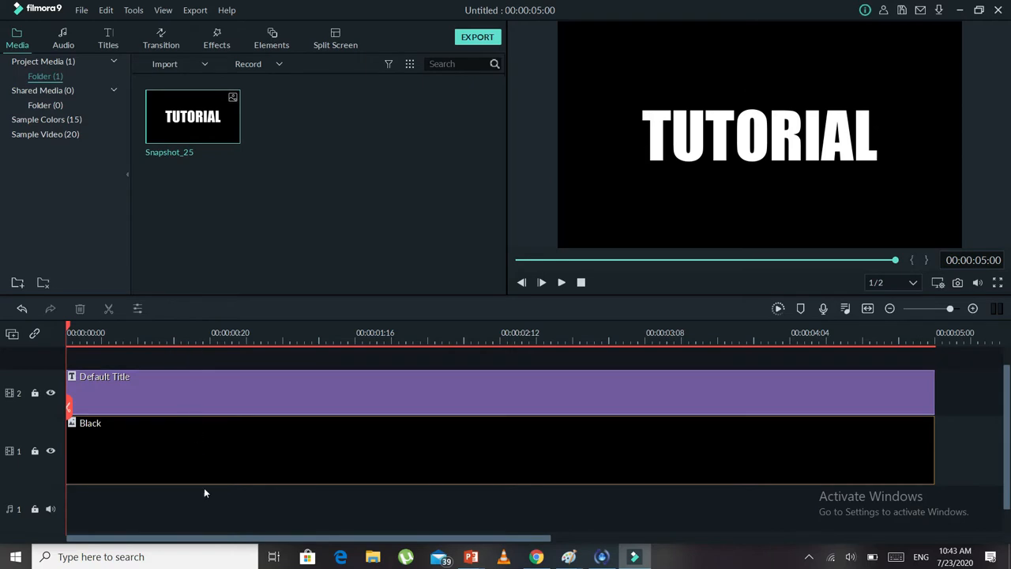
click(211, 466)
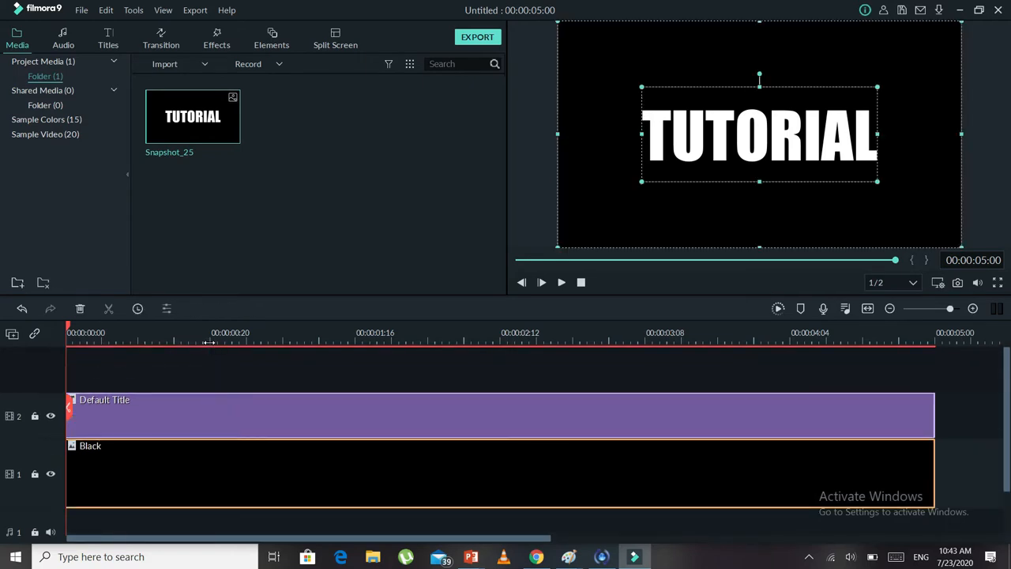
key(Delete)
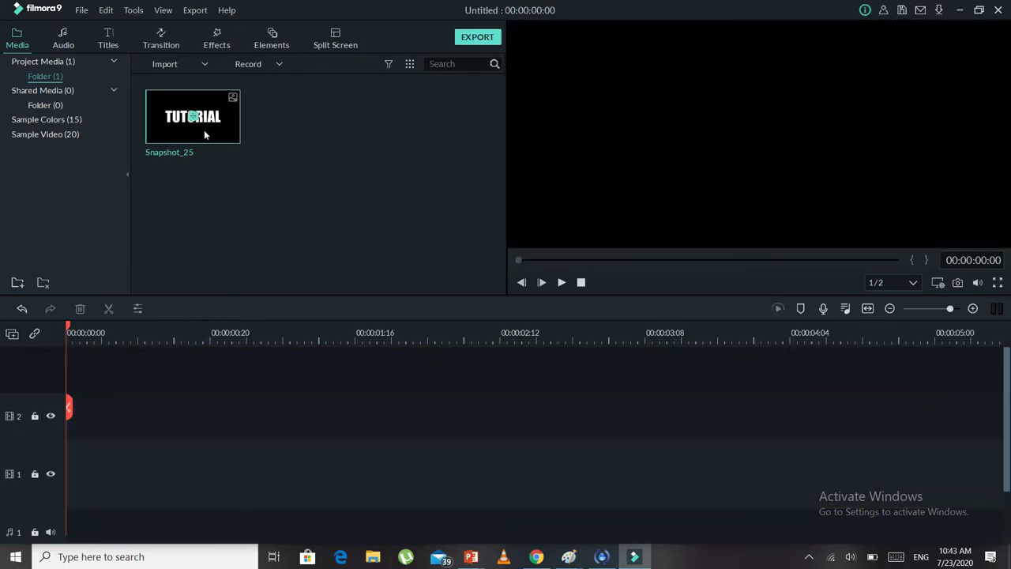
Step: Place the TUTORIAL snapshot at the start of video track 1 and apply Pan & Zoom with a tiny End frame at the word's centre
drag(205, 136, 66, 474)
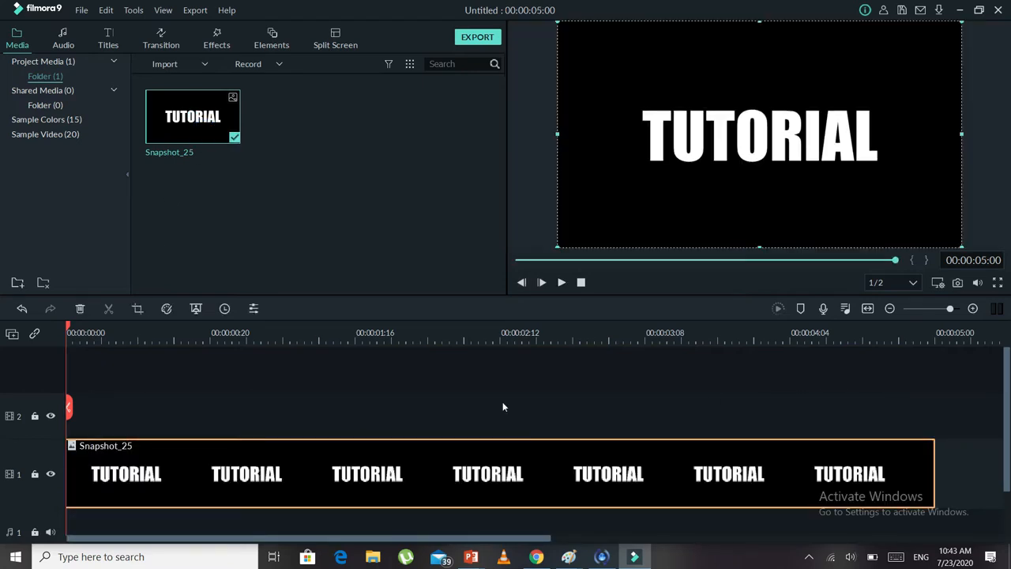
click(139, 309)
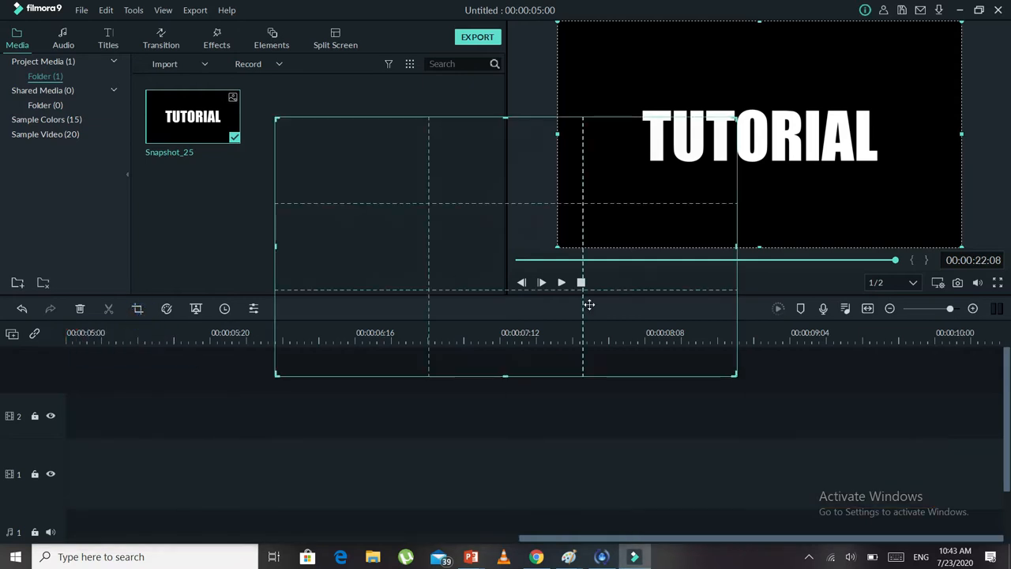
click(347, 103)
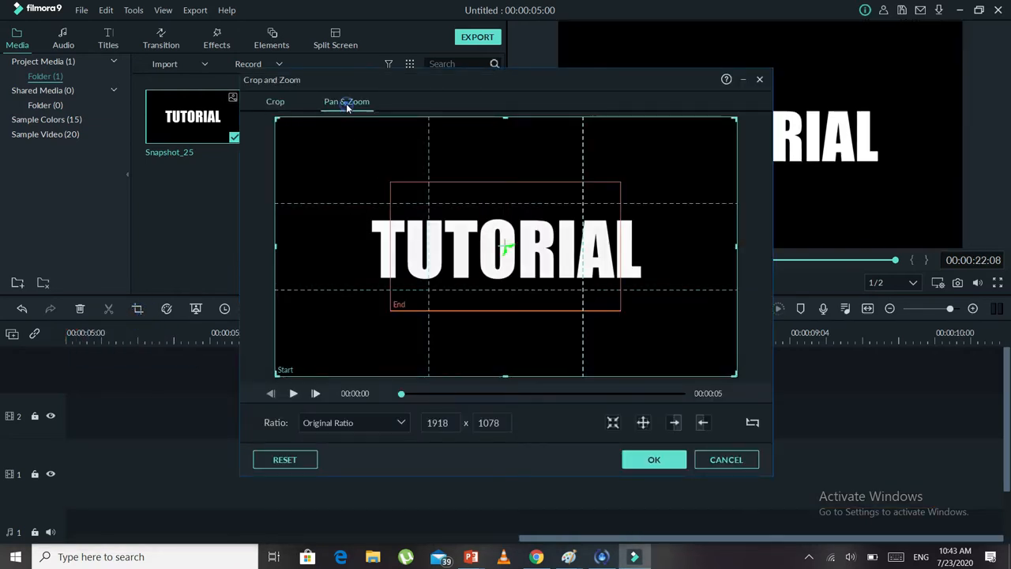
click(444, 274)
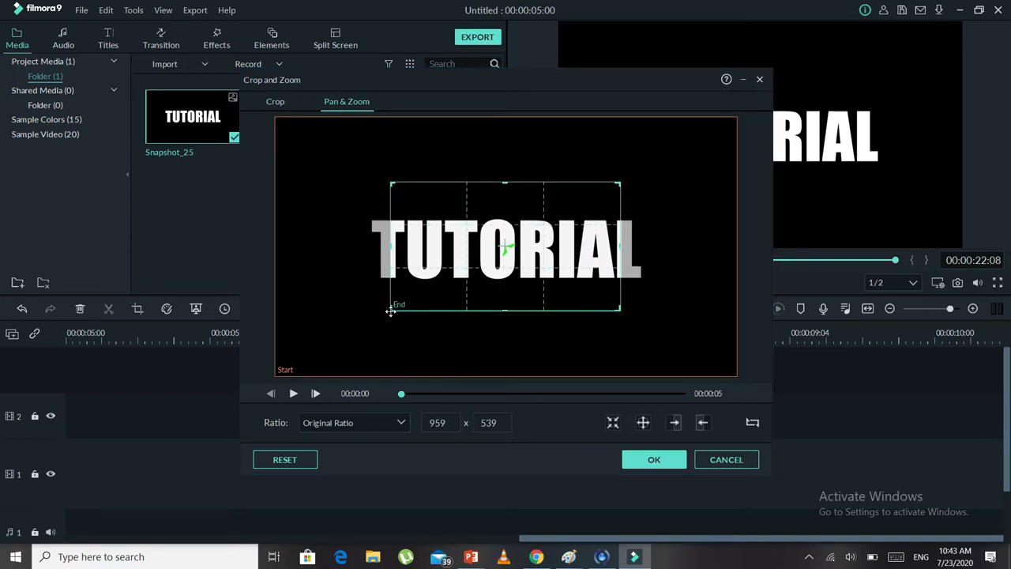
drag(388, 311, 655, 131)
drag(604, 201, 512, 244)
click(653, 460)
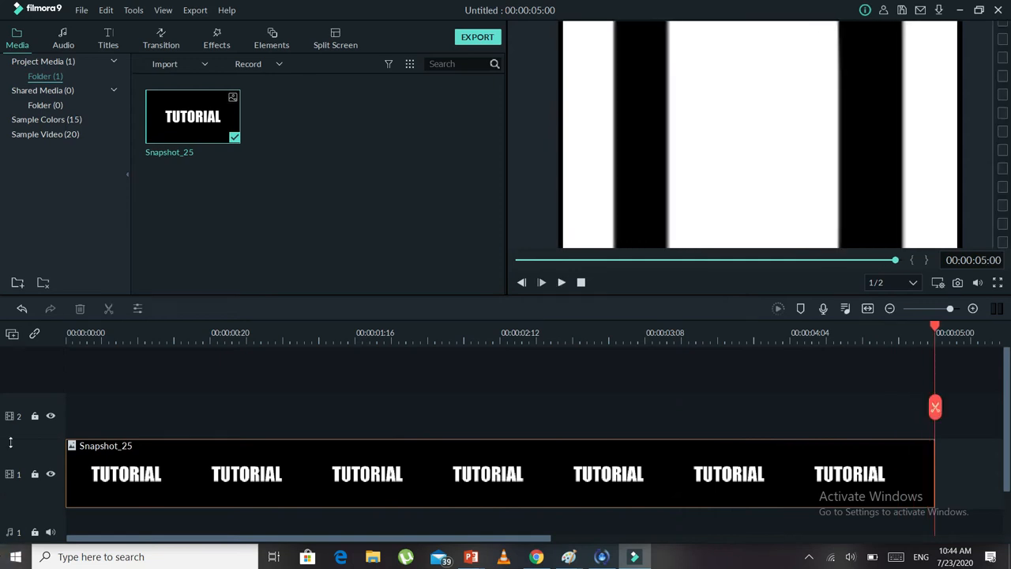
Step: Set the TUTORIAL snapshot clip's duration to 00:00:02:20
right_click(271, 472)
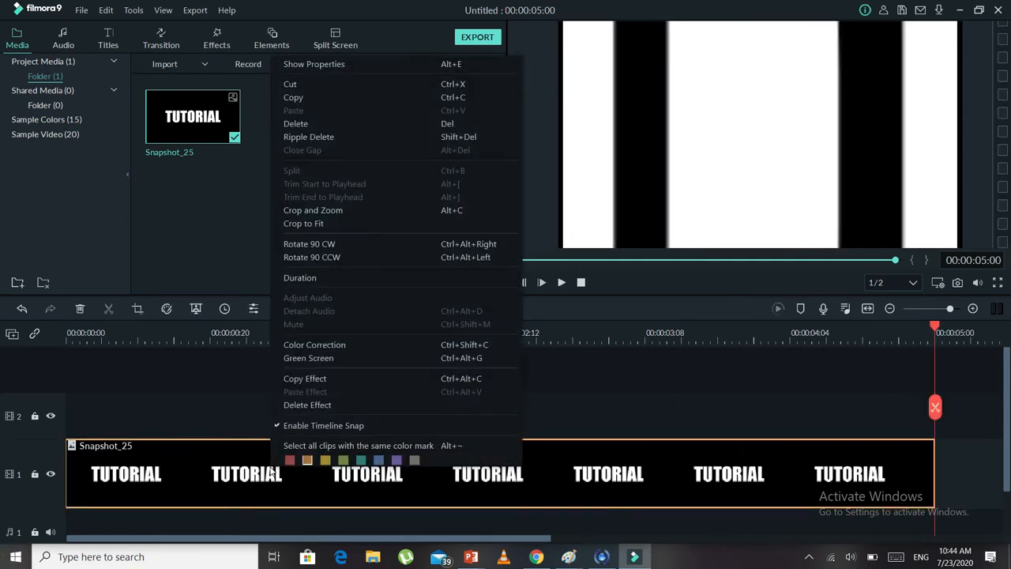
click(328, 280)
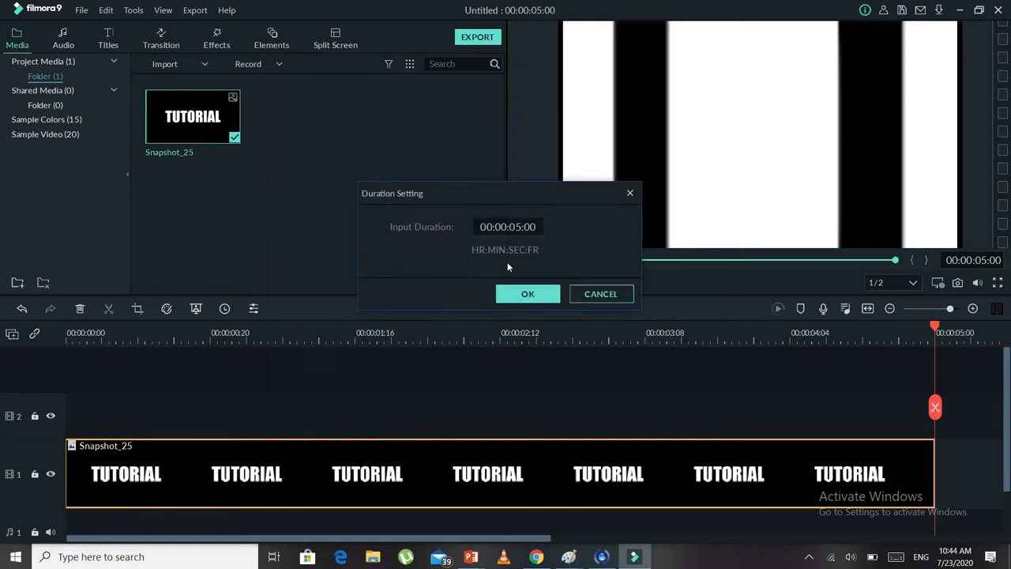
click(521, 227)
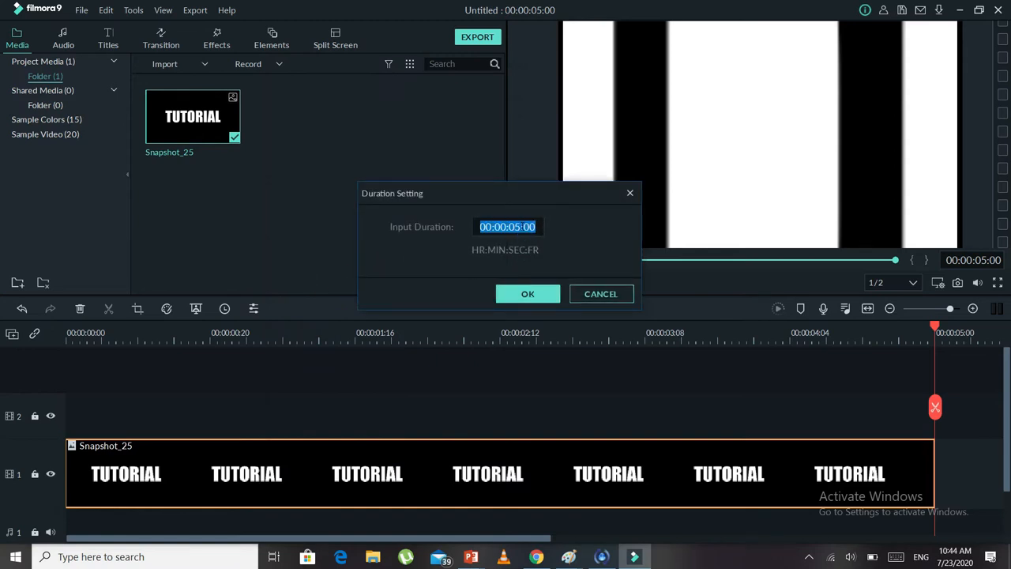
click(521, 226)
key(BackSpace)
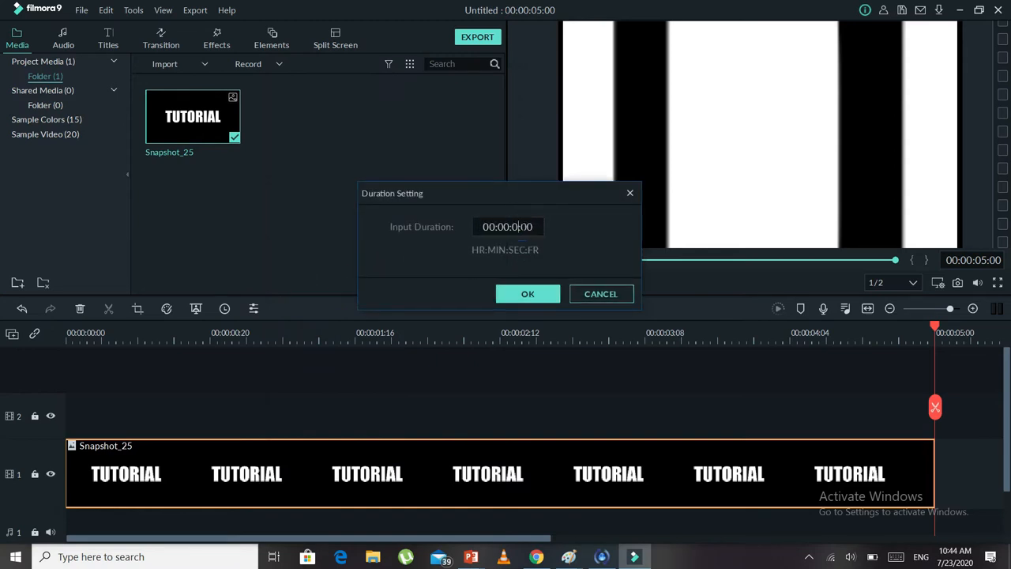
text(2)
click(530, 227)
click(531, 294)
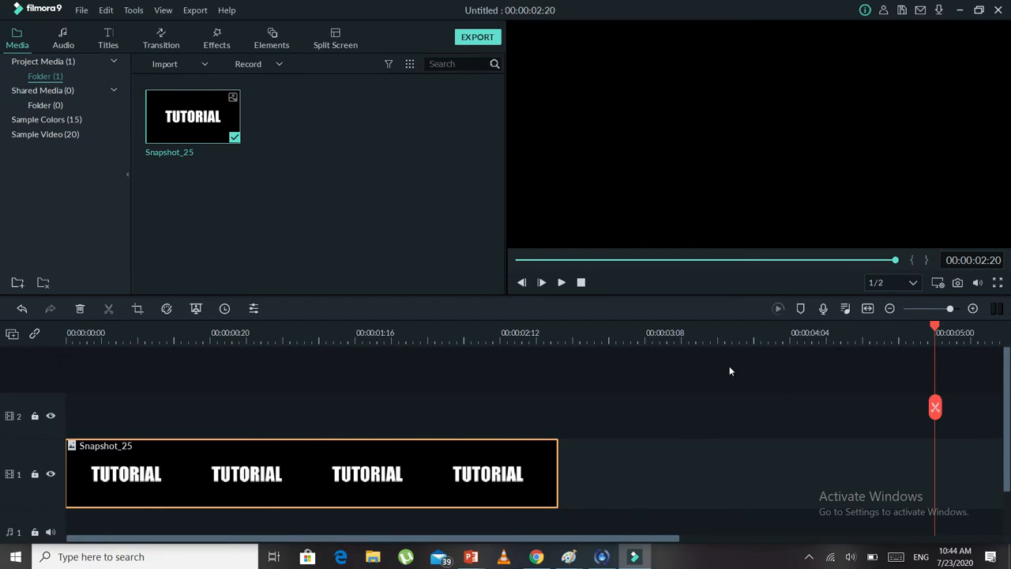
Step: Play the zooming TUTORIAL clip from the beginning through to its last frame
drag(729, 370, 225, 472)
mouse_move(89, 483)
mouse_down()
mouse_move(79, 485)
mouse_move(98, 471)
mouse_up()
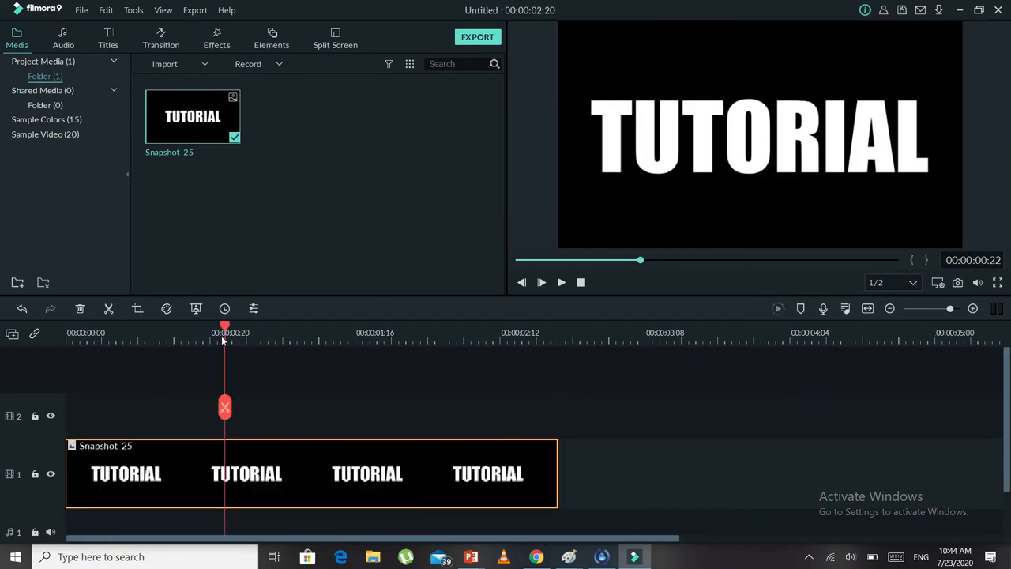
click(517, 261)
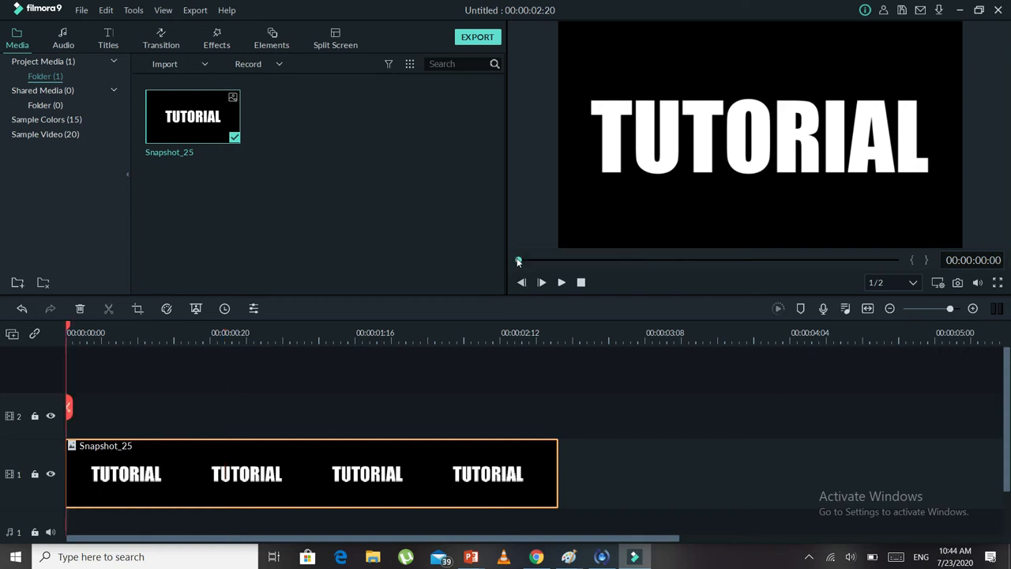
key(space)
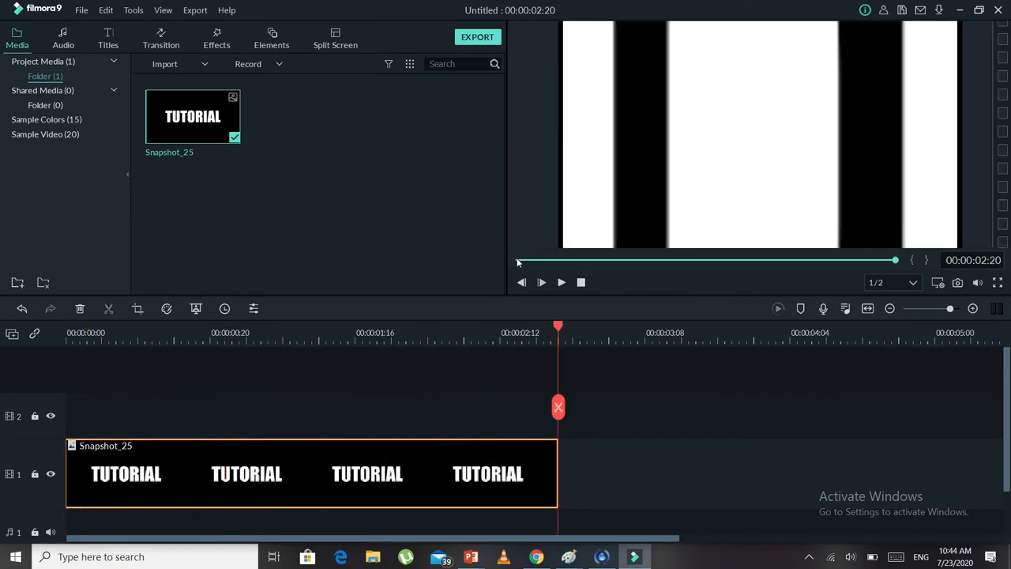
Step: Take a snapshot of the fully zoomed last frame and place it on video track 1 directly after the TUTORIAL clip
click(959, 284)
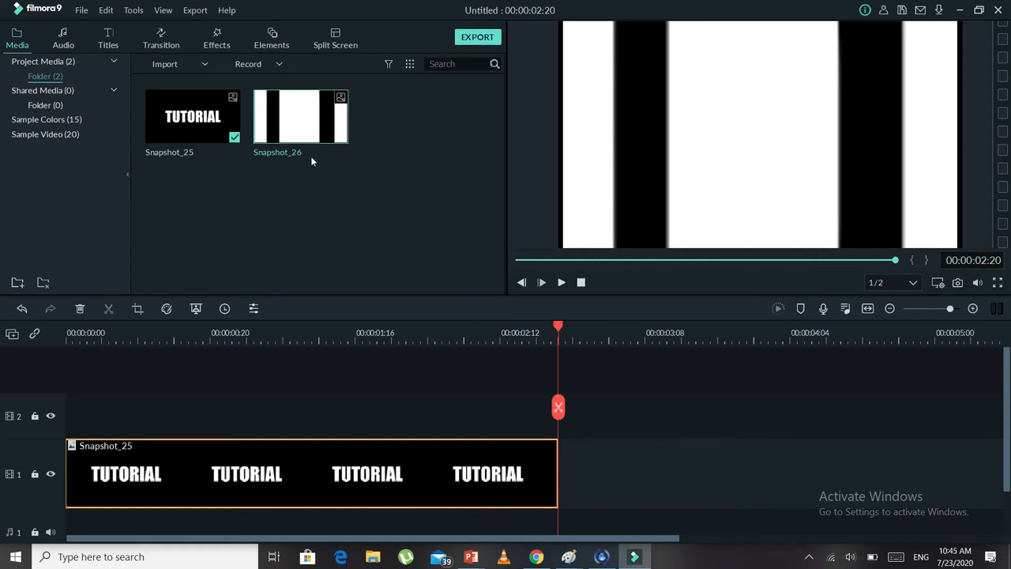
drag(298, 110, 561, 492)
Step: Set the striped snapshot clip's duration to 00:00:00:05 and play the timeline from the beginning
right_click(621, 496)
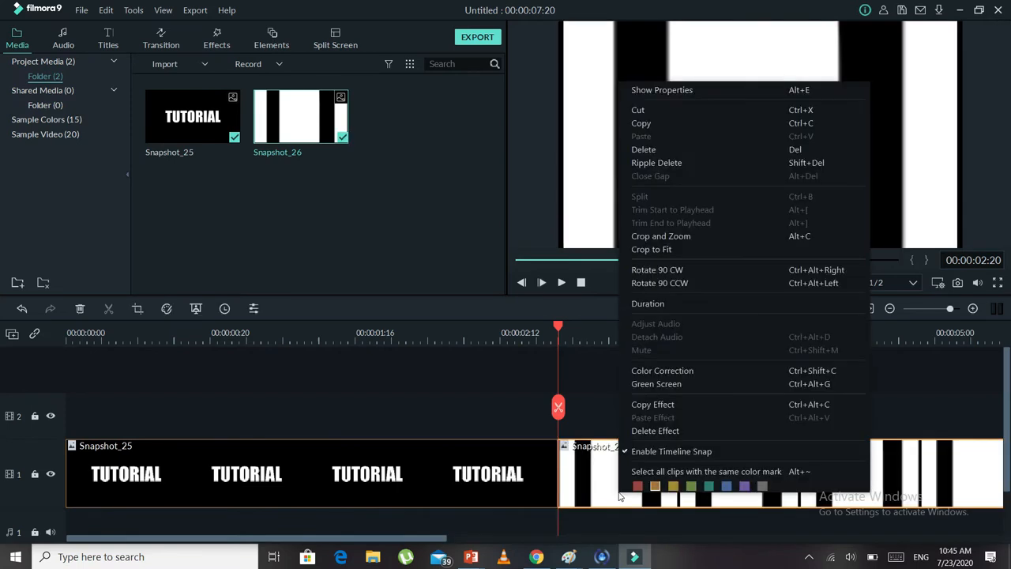
click(673, 306)
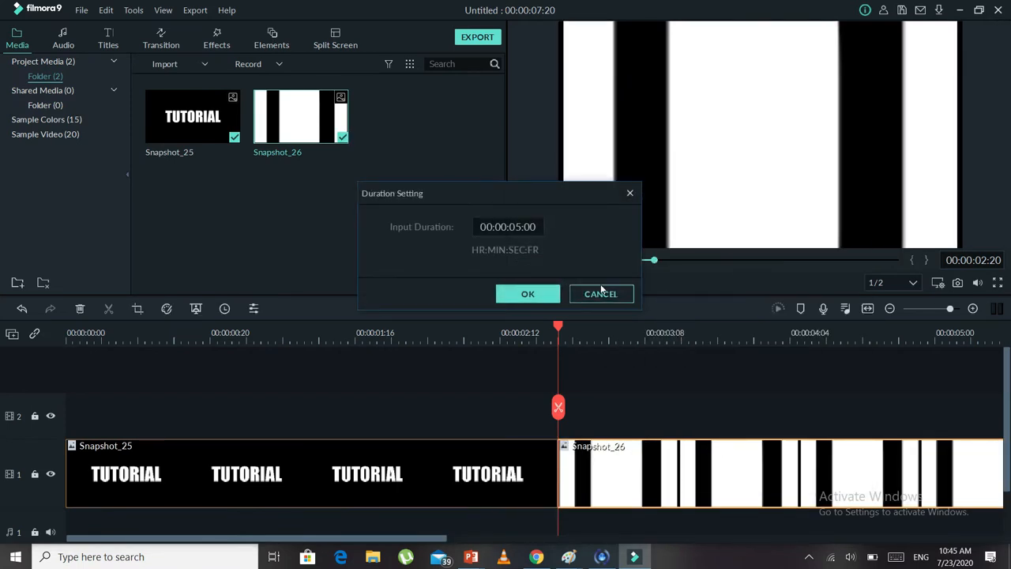
click(519, 226)
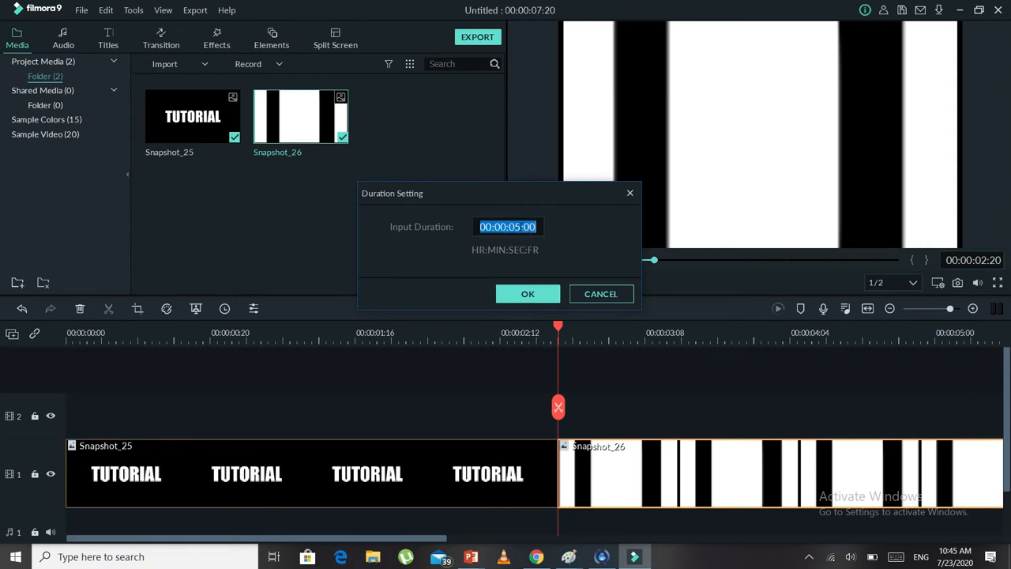
click(520, 227)
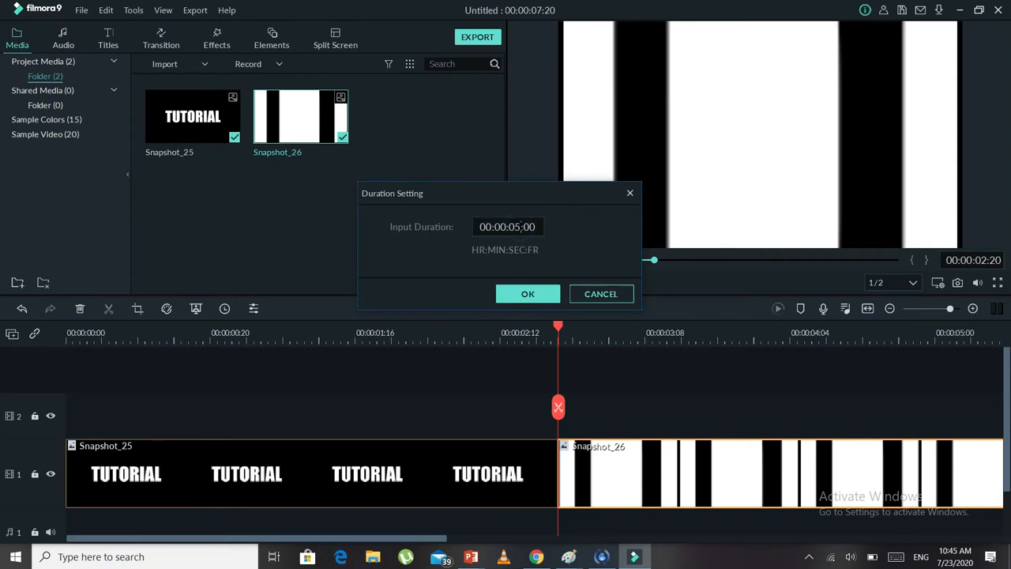
key(BackSpace)
text(5)
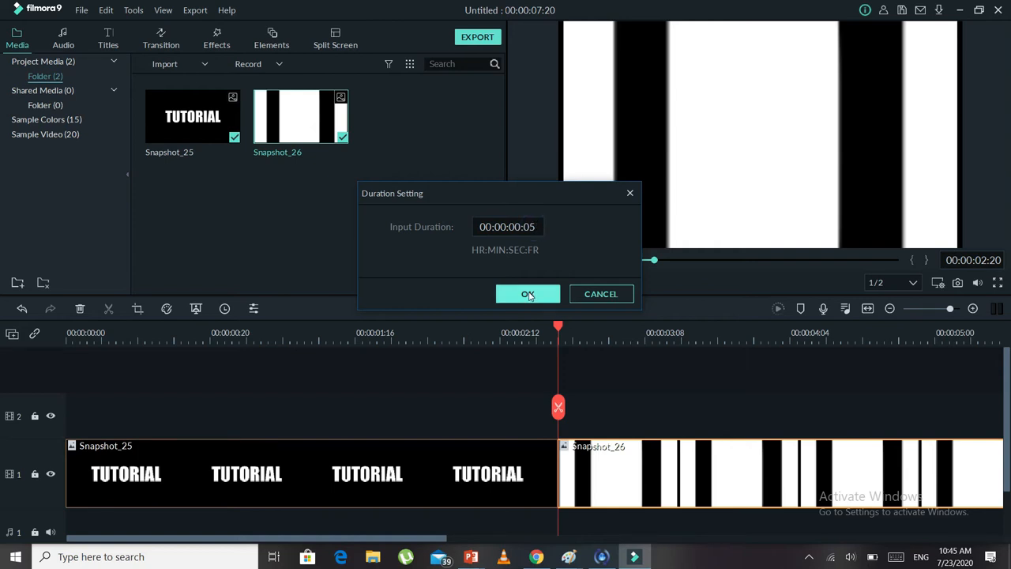
click(528, 293)
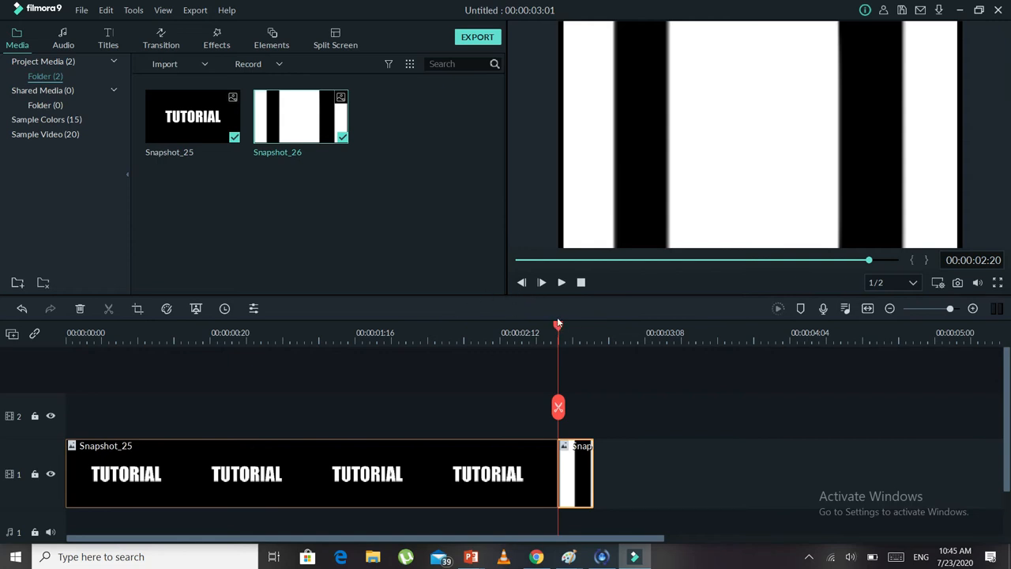
drag(557, 317, 6, 398)
key(space)
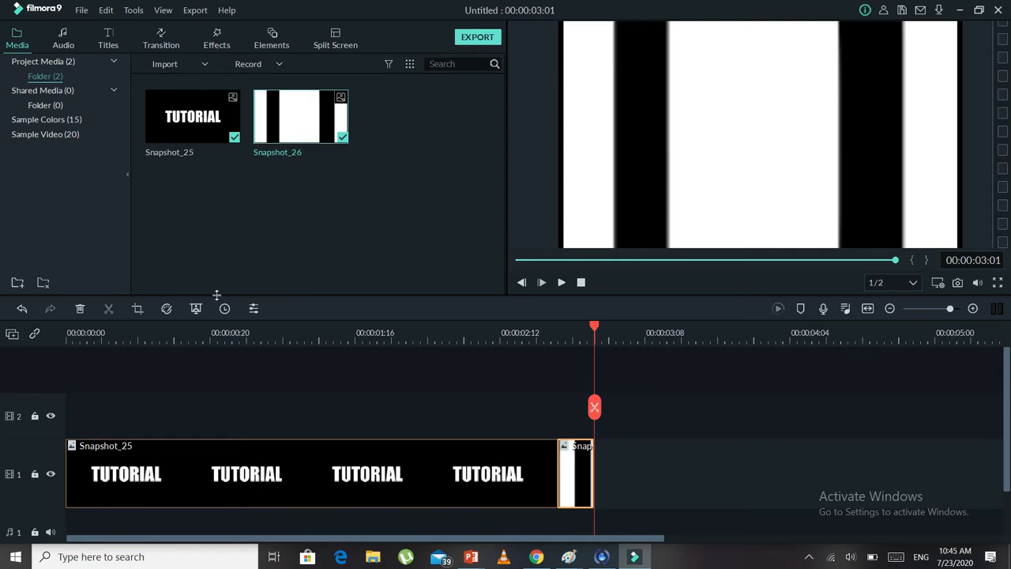
Step: Apply Pan & Zoom to the striped snapshot clip with a 142 x 80 Start frame at the image centre, and play the sequence through
click(138, 309)
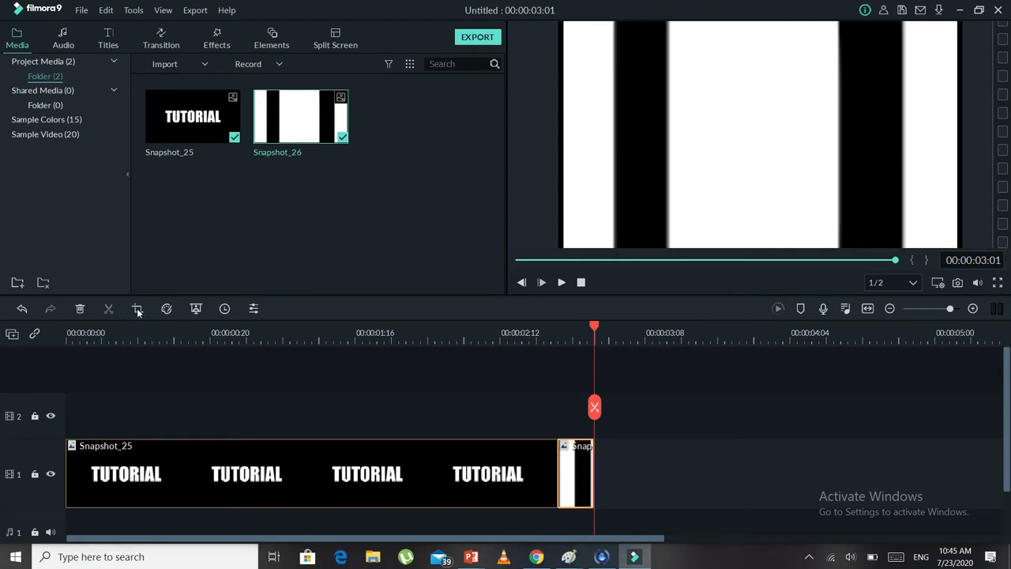
click(348, 103)
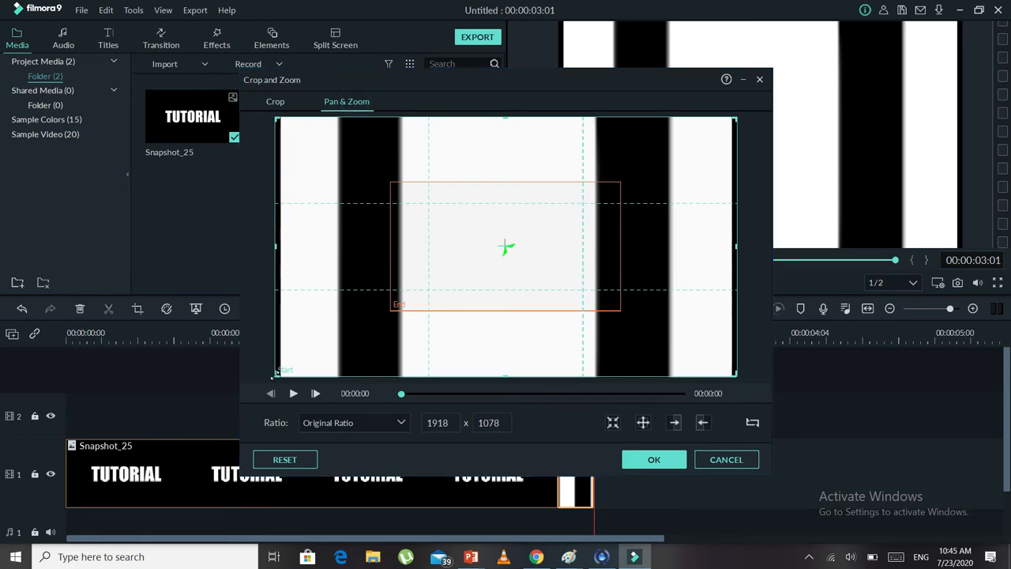
drag(276, 375, 704, 188)
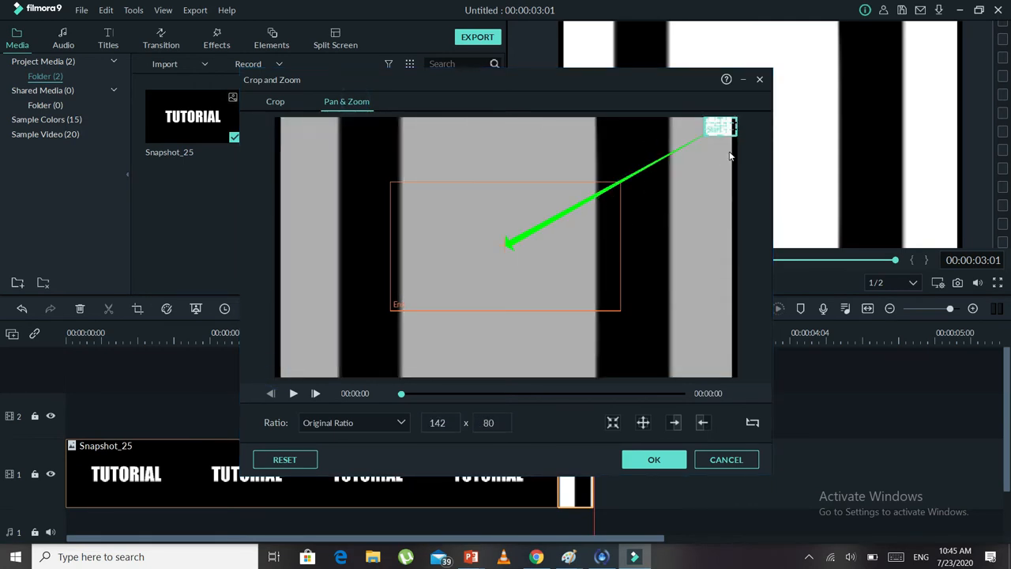
drag(719, 125, 503, 247)
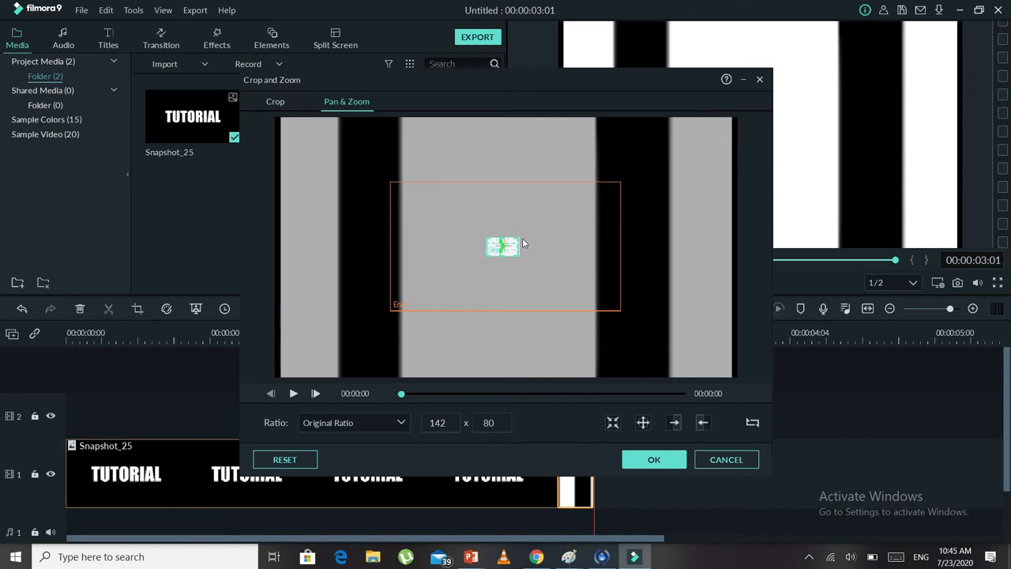
click(650, 461)
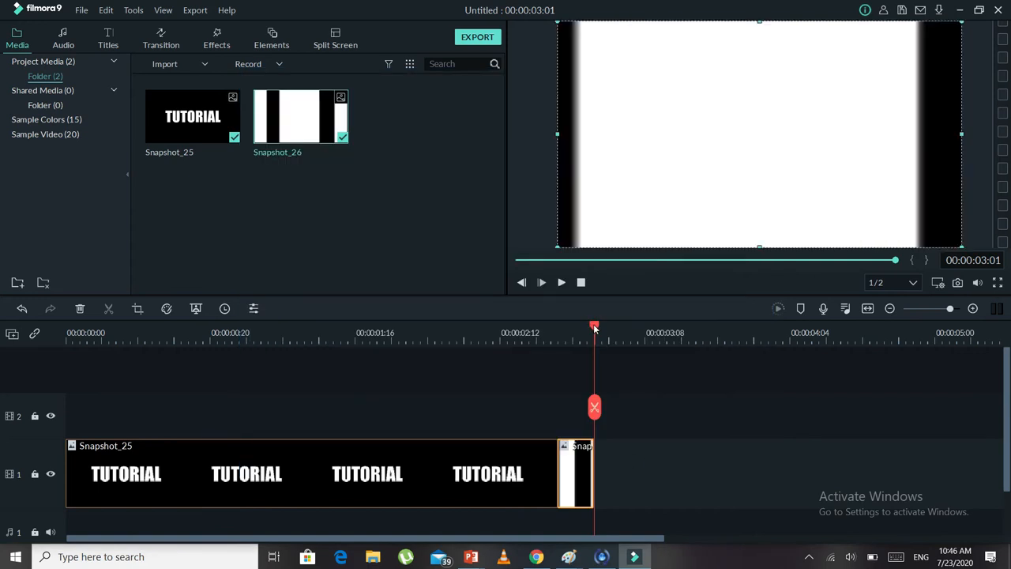
drag(594, 329, 29, 429)
key(space)
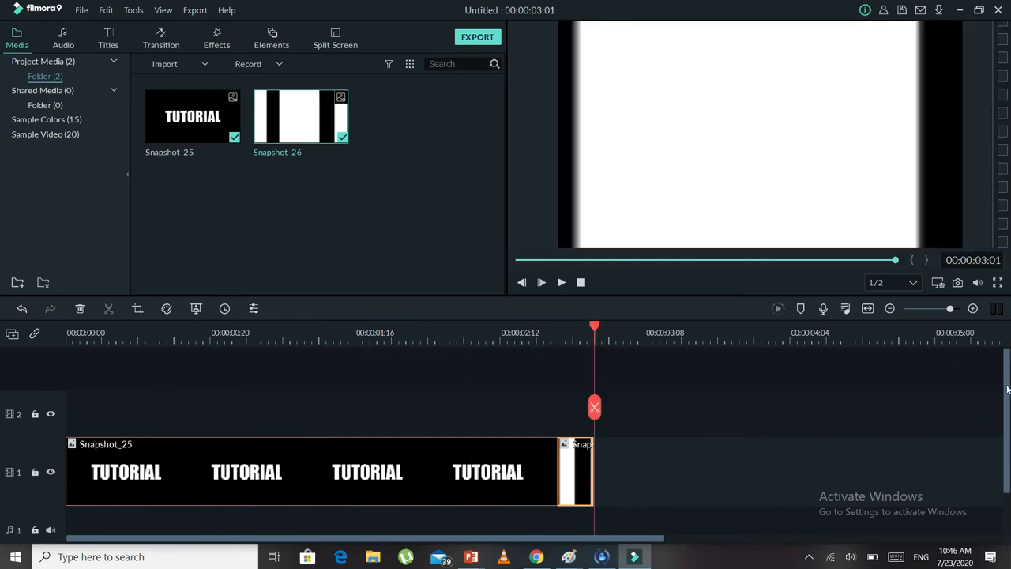
Step: Import the fortanite image from the YOU EDITING folder and place it at the start of video track 2
drag(998, 418, 994, 462)
click(309, 355)
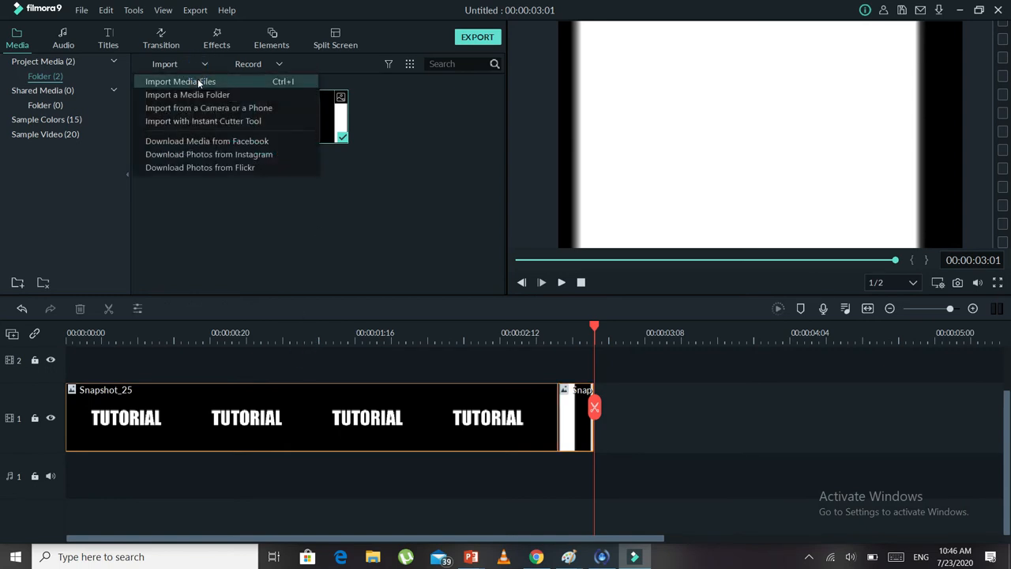
click(198, 81)
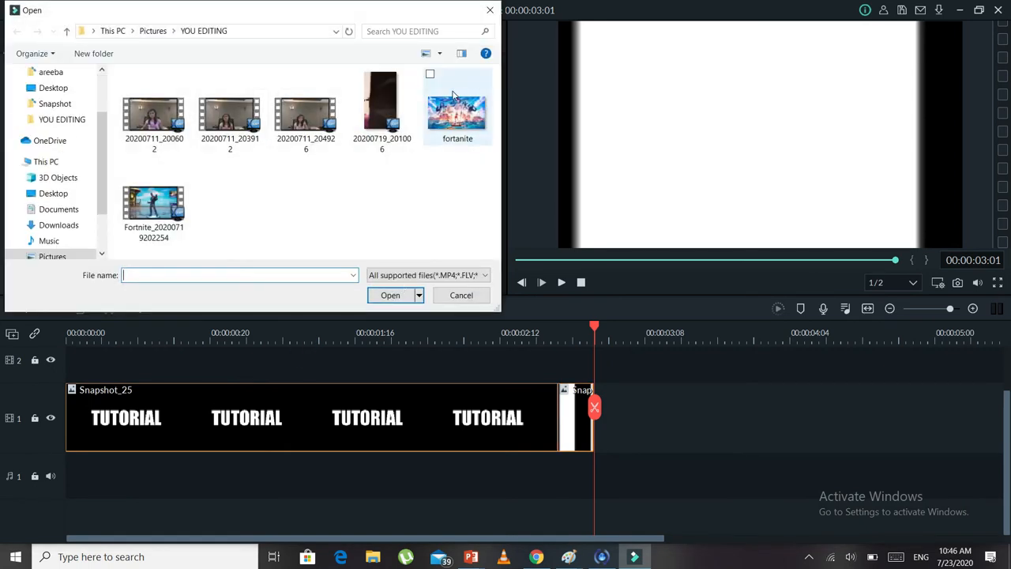
double_click(453, 95)
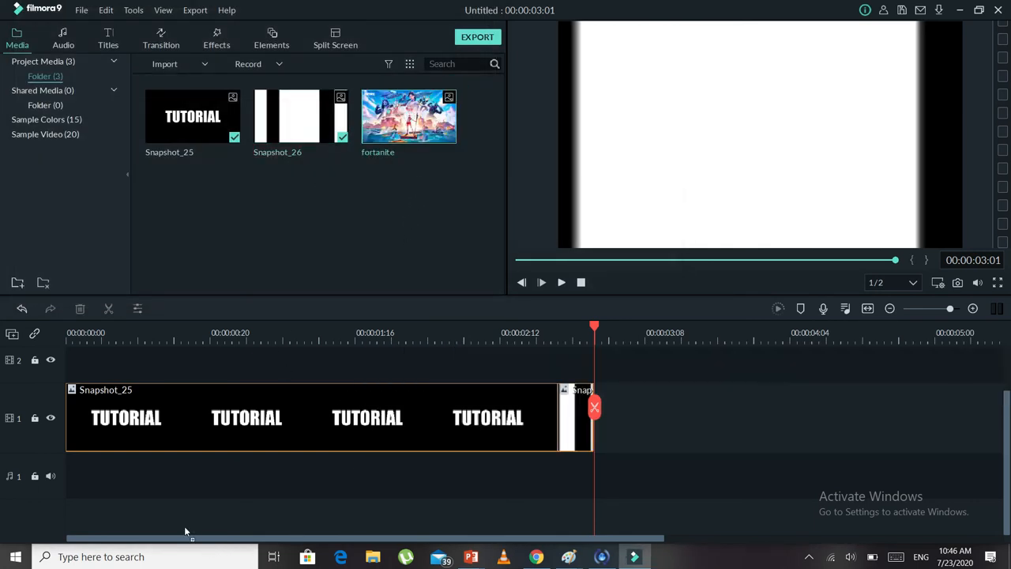
drag(127, 527, 68, 366)
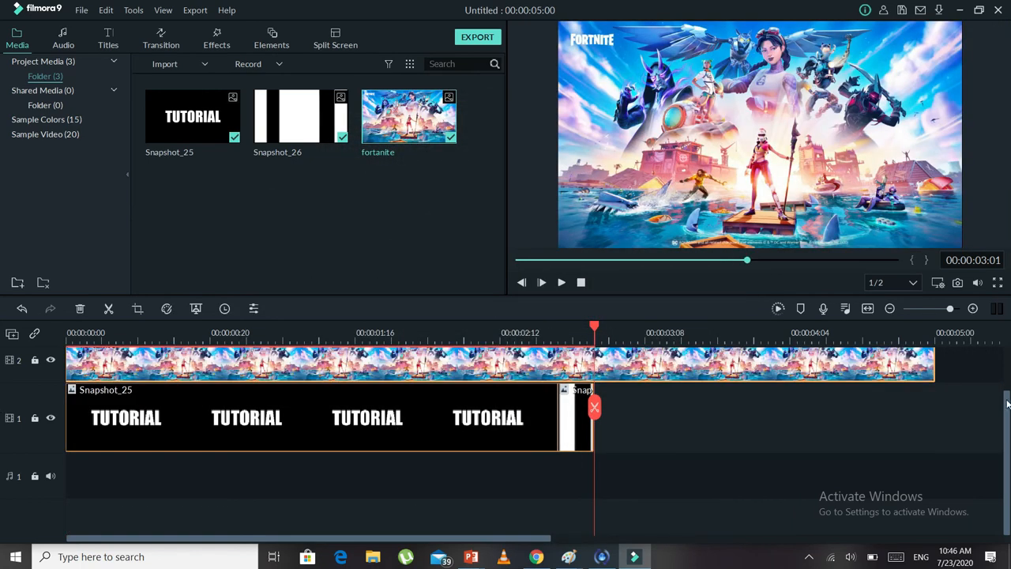
Step: Move both snapshot clips to video track 3 above the fortanite image and return the playhead to the start
drag(1007, 404, 1008, 356)
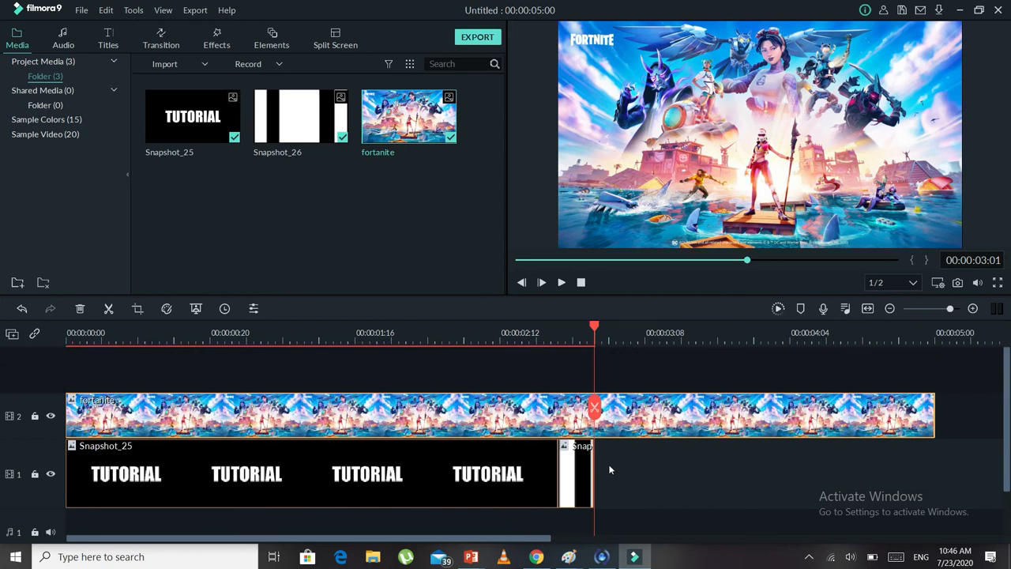
drag(609, 470, 365, 366)
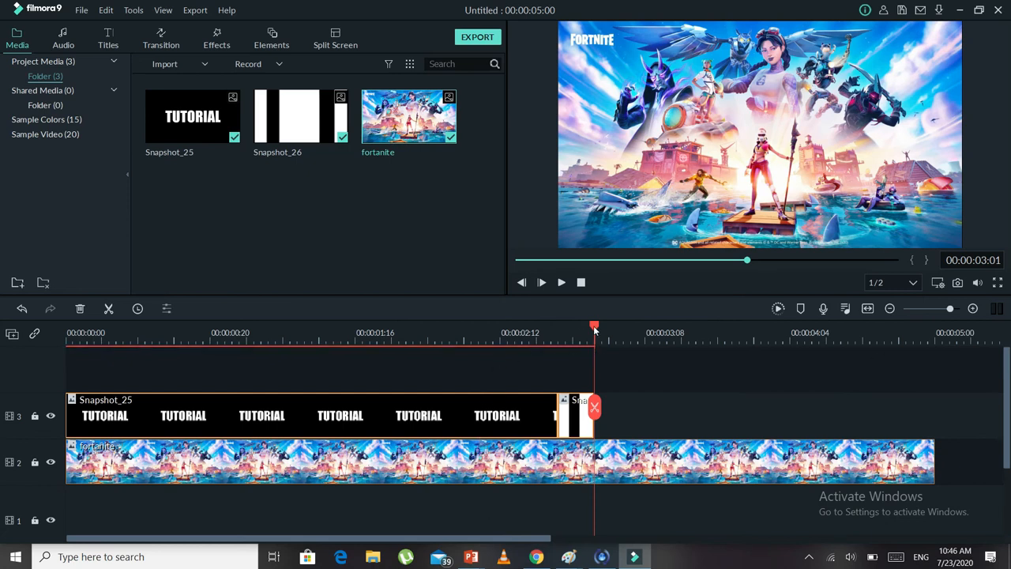
drag(594, 326, 53, 442)
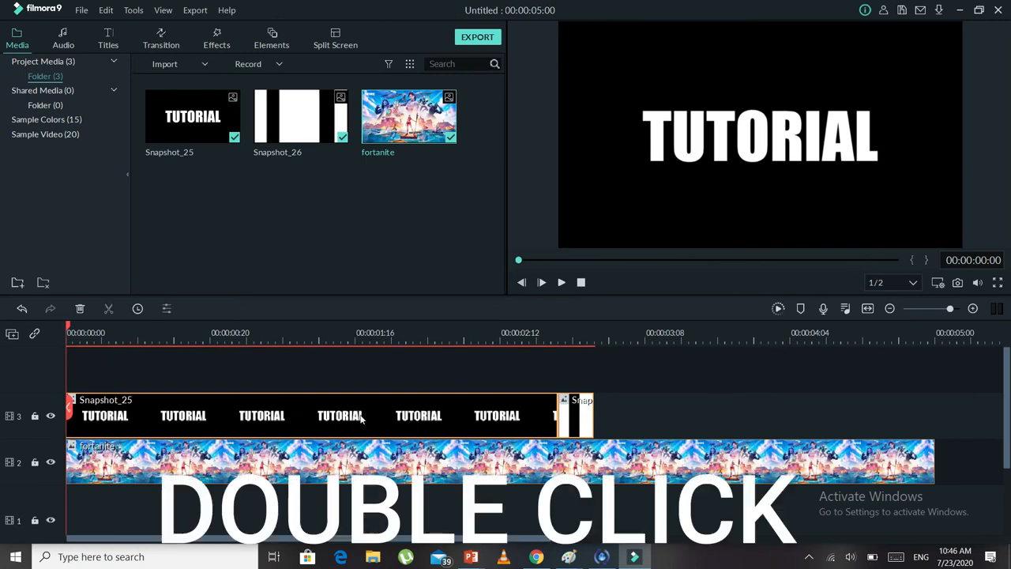
Step: Set the TUTORIAL snapshot clip's blending mode to Multiply
double_click(340, 416)
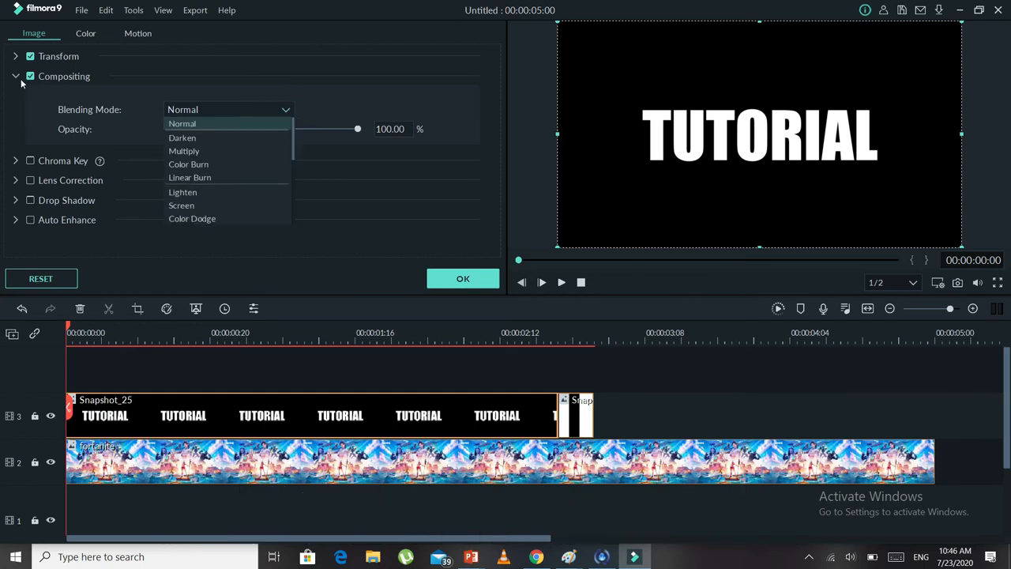
click(249, 150)
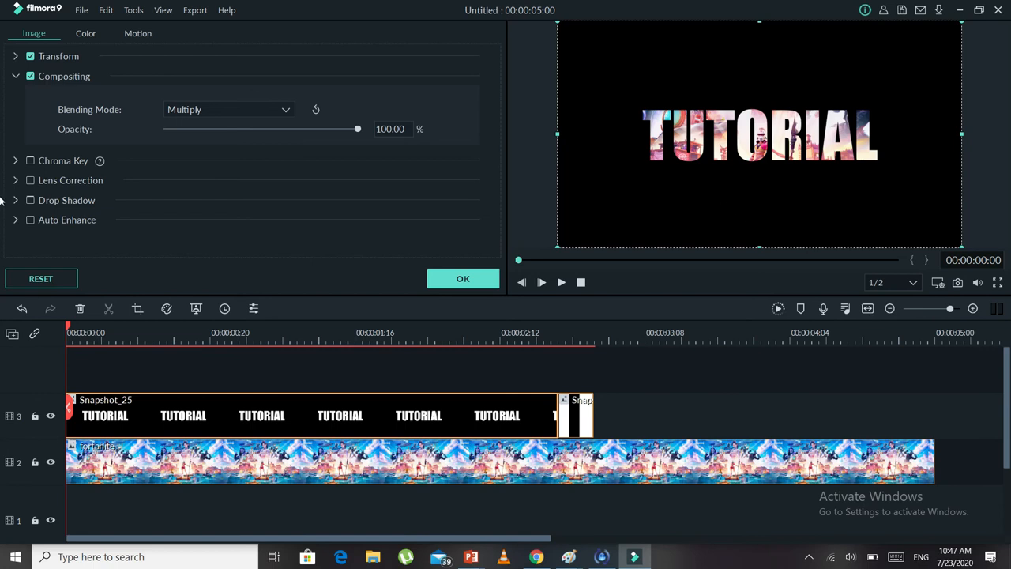
click(464, 282)
Step: Play the blended zoom effect past the end of the snapshot clips and return the playhead to the start
key(space)
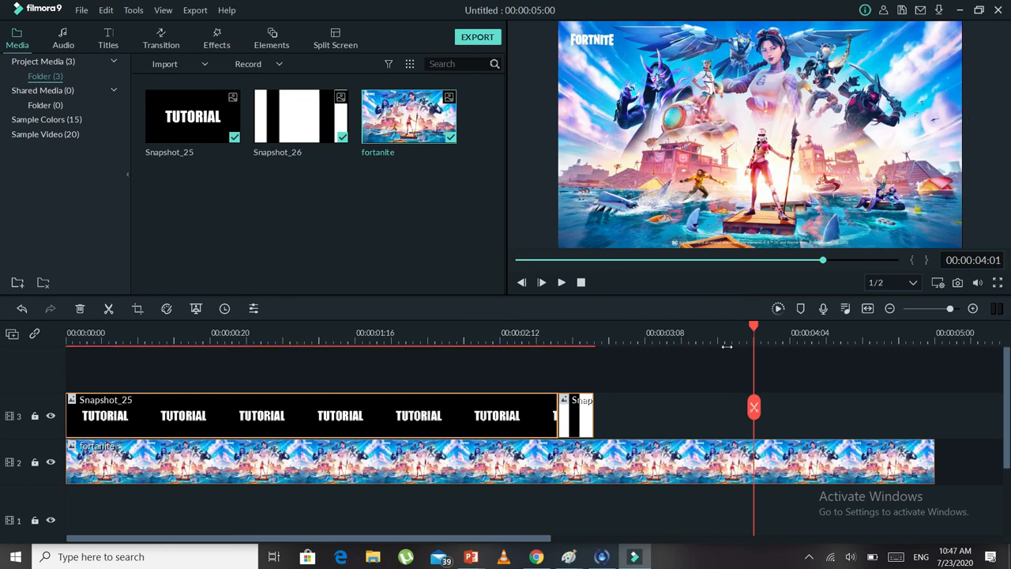
drag(754, 330, 231, 330)
drag(185, 357, 46, 496)
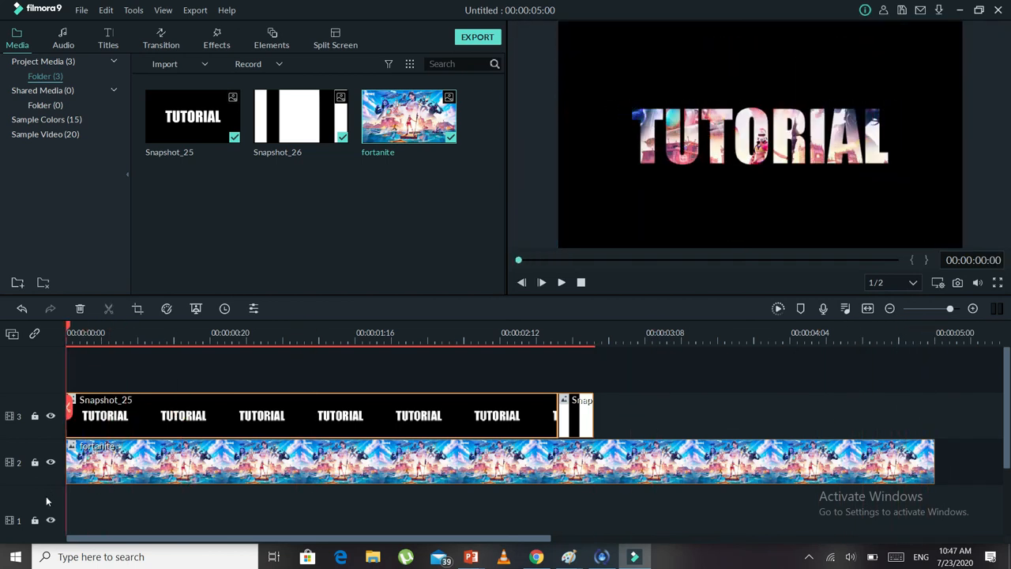